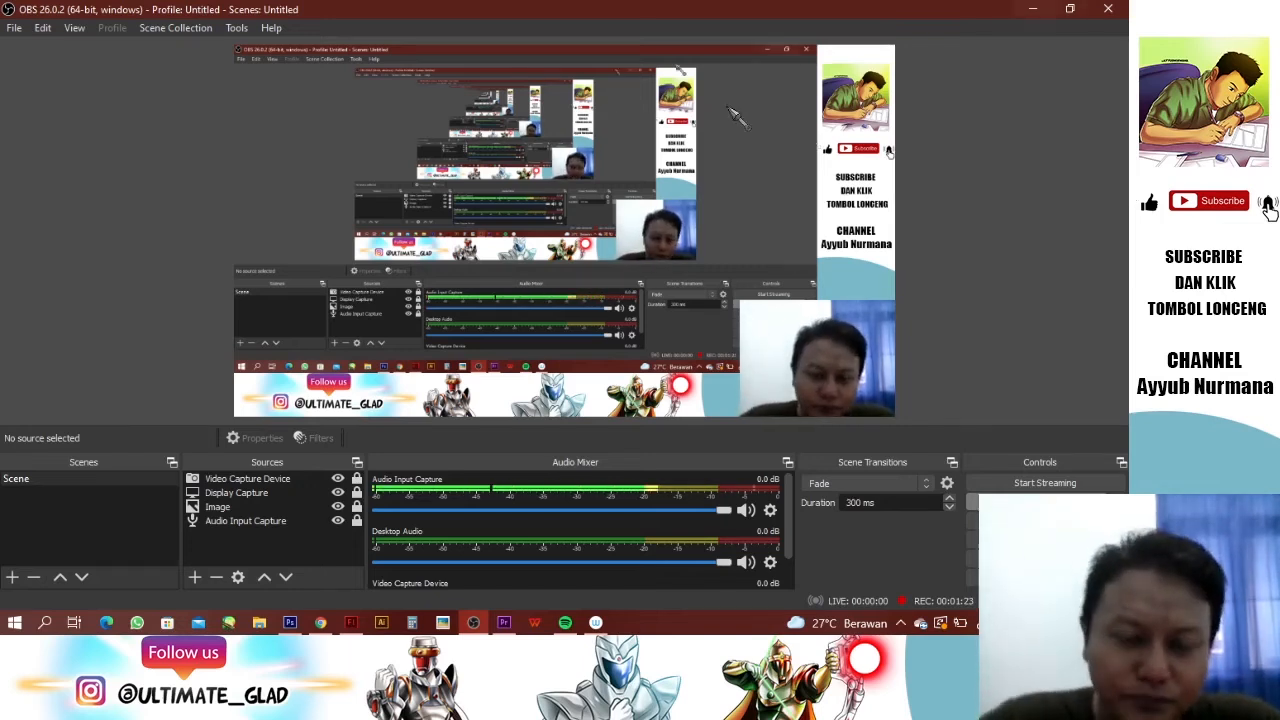
Step: Switch to Photoshop and create a new document with the International Paper preset, size A4, at 300 pixels/inch
left_click(291, 623)
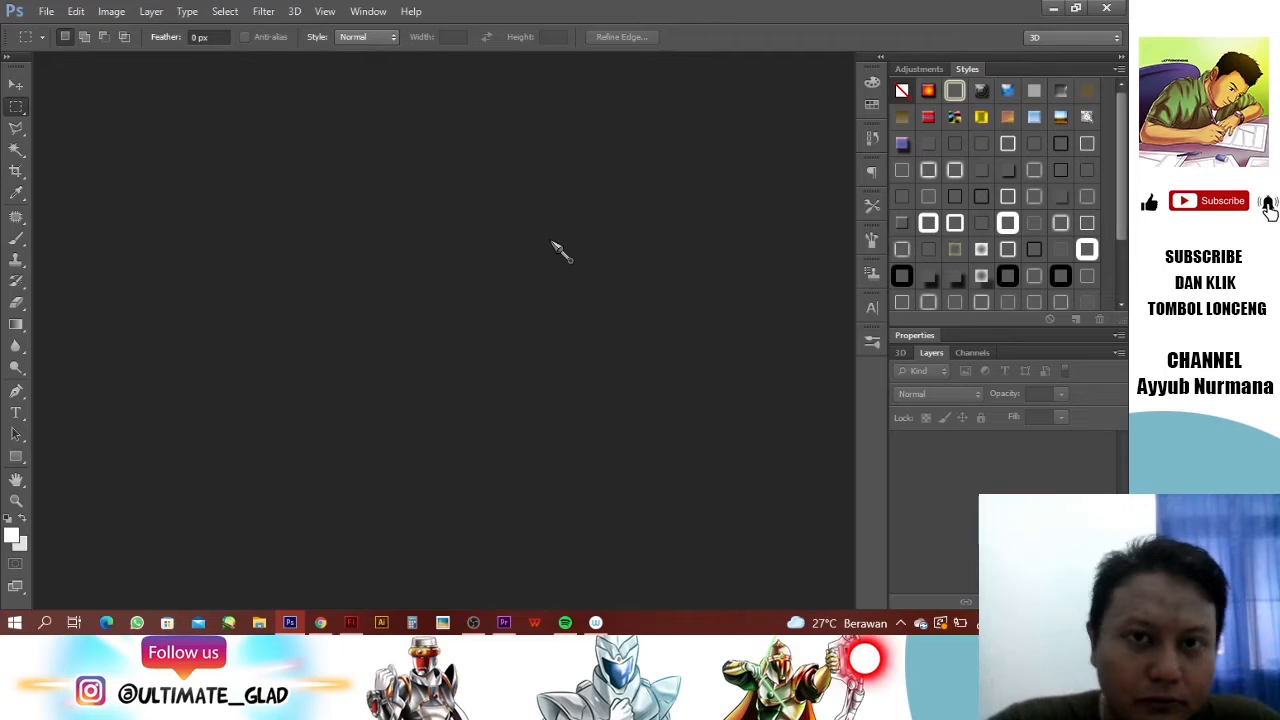
left_click(48, 13)
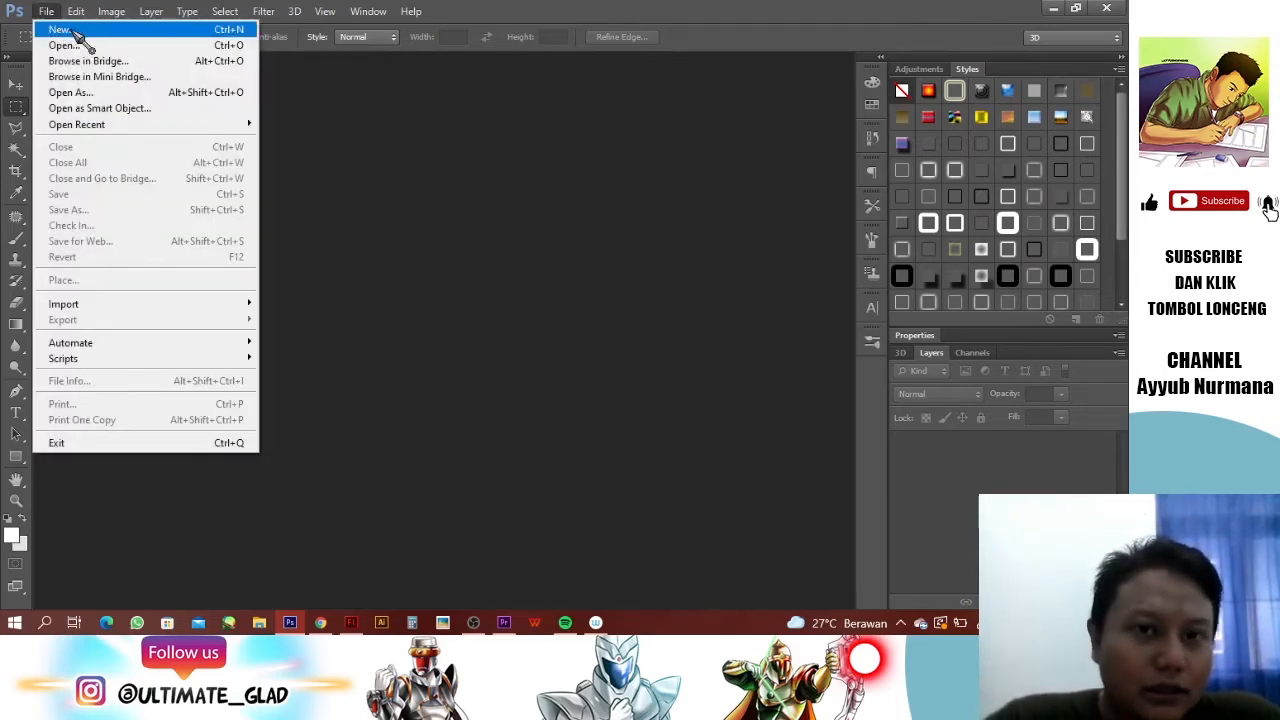
left_click(70, 30)
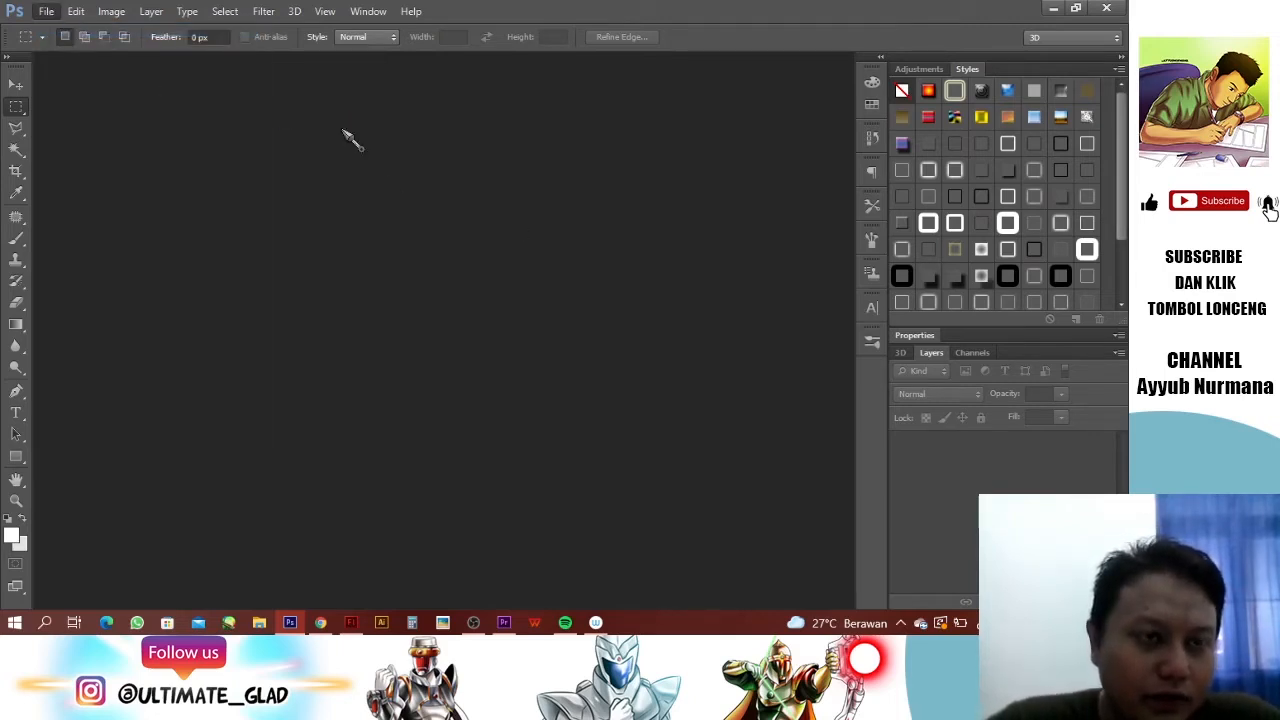
left_click(440, 190)
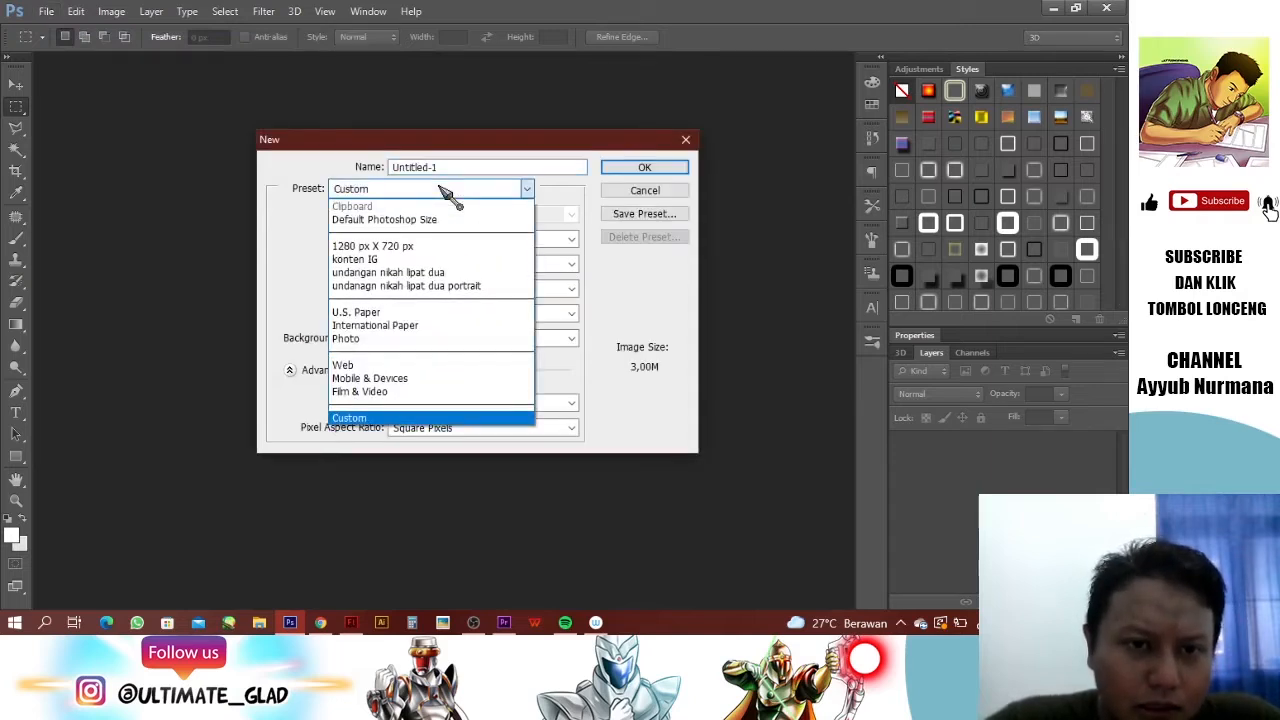
left_click(447, 192)
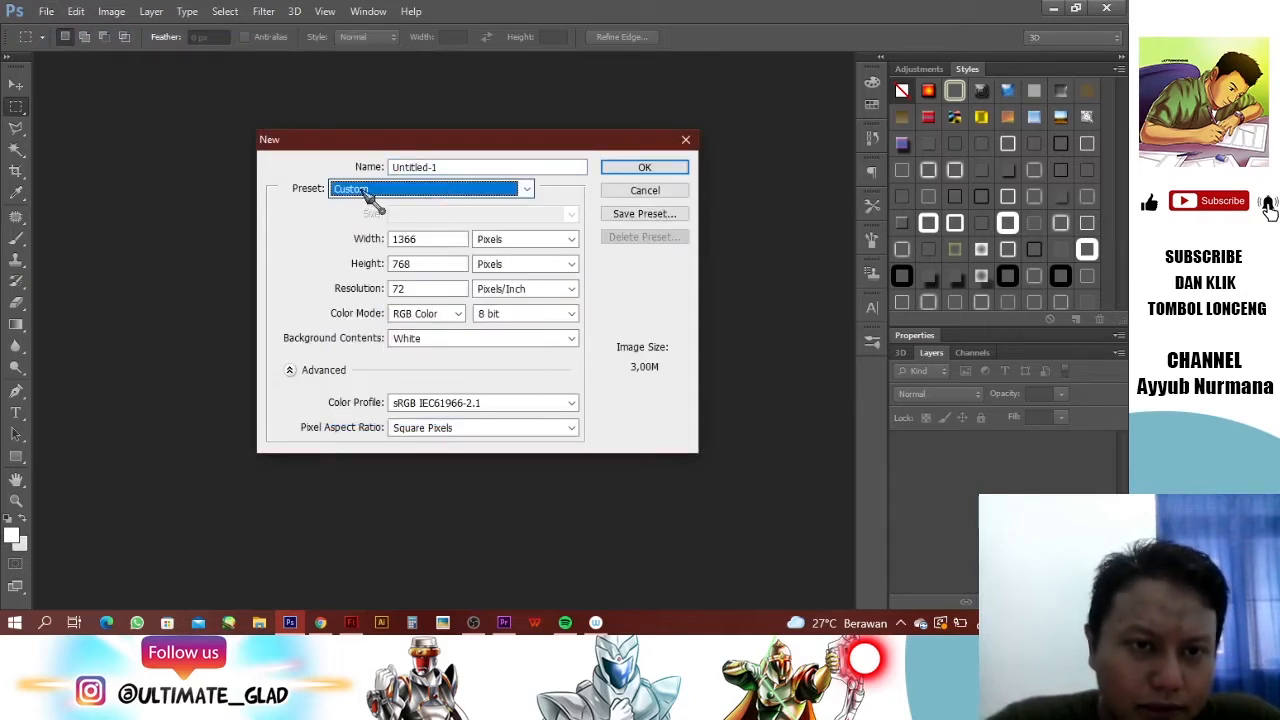
left_click(366, 191)
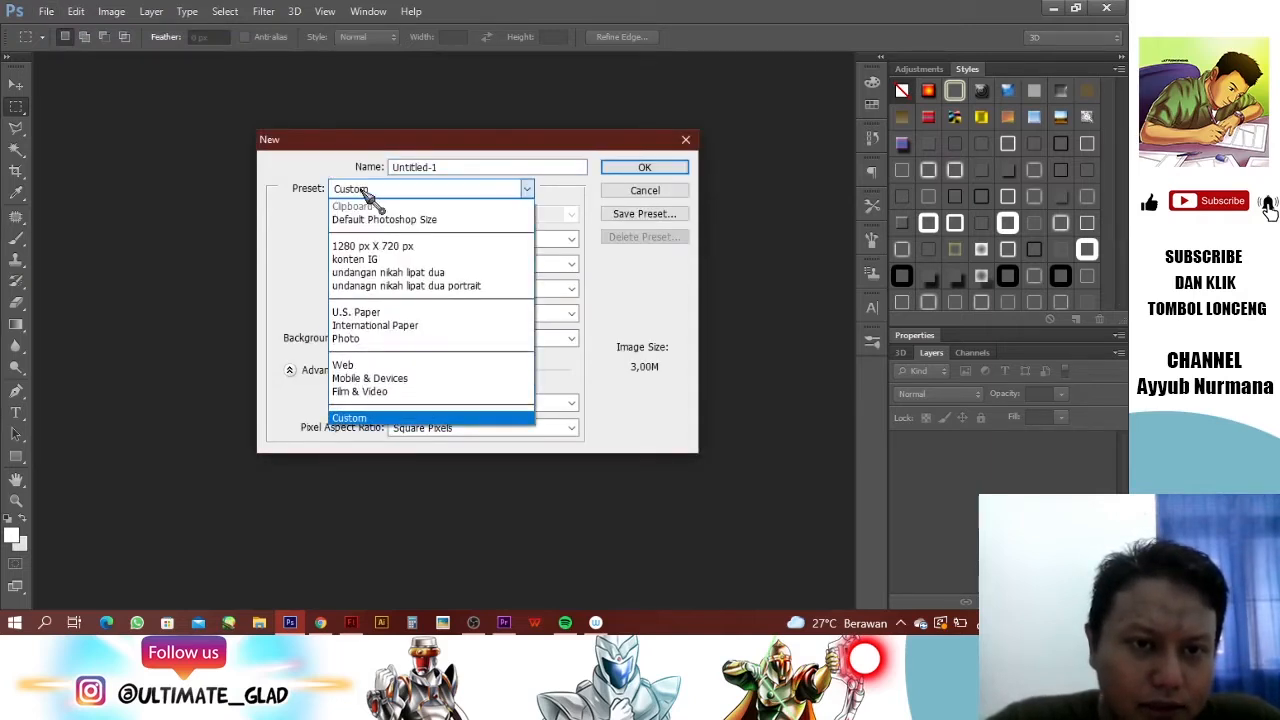
left_click(395, 328)
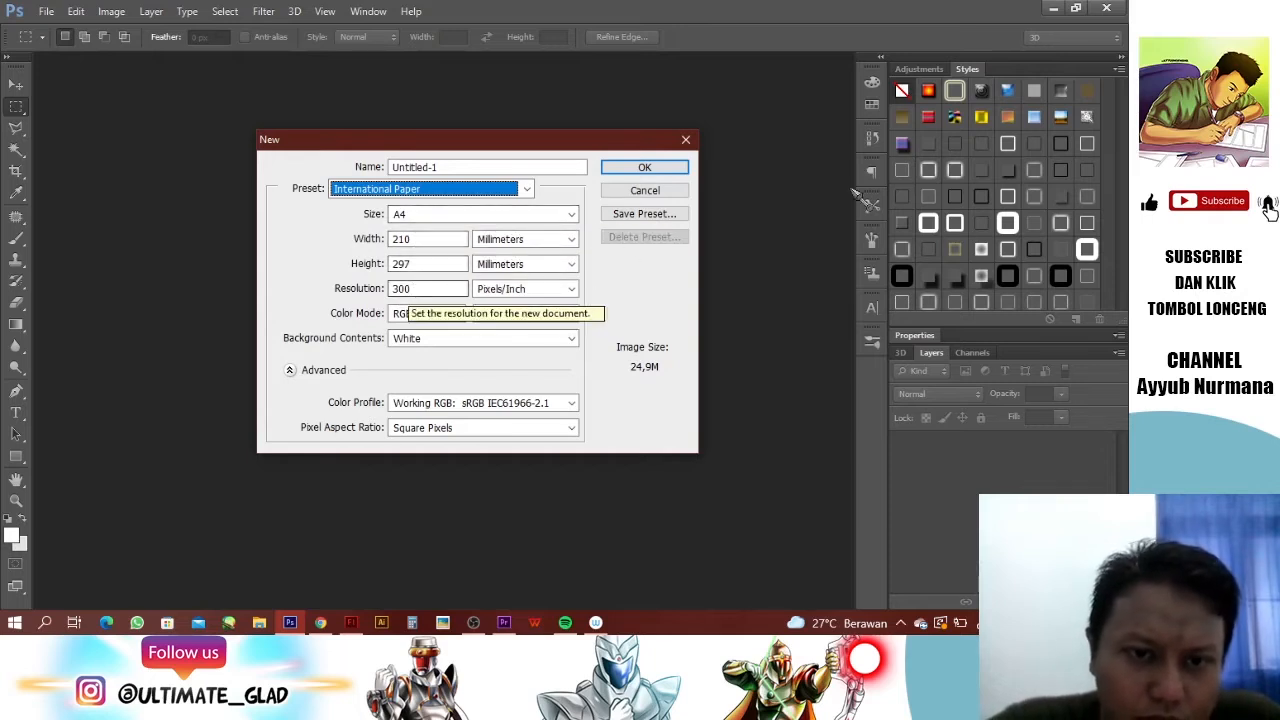
left_click(676, 170)
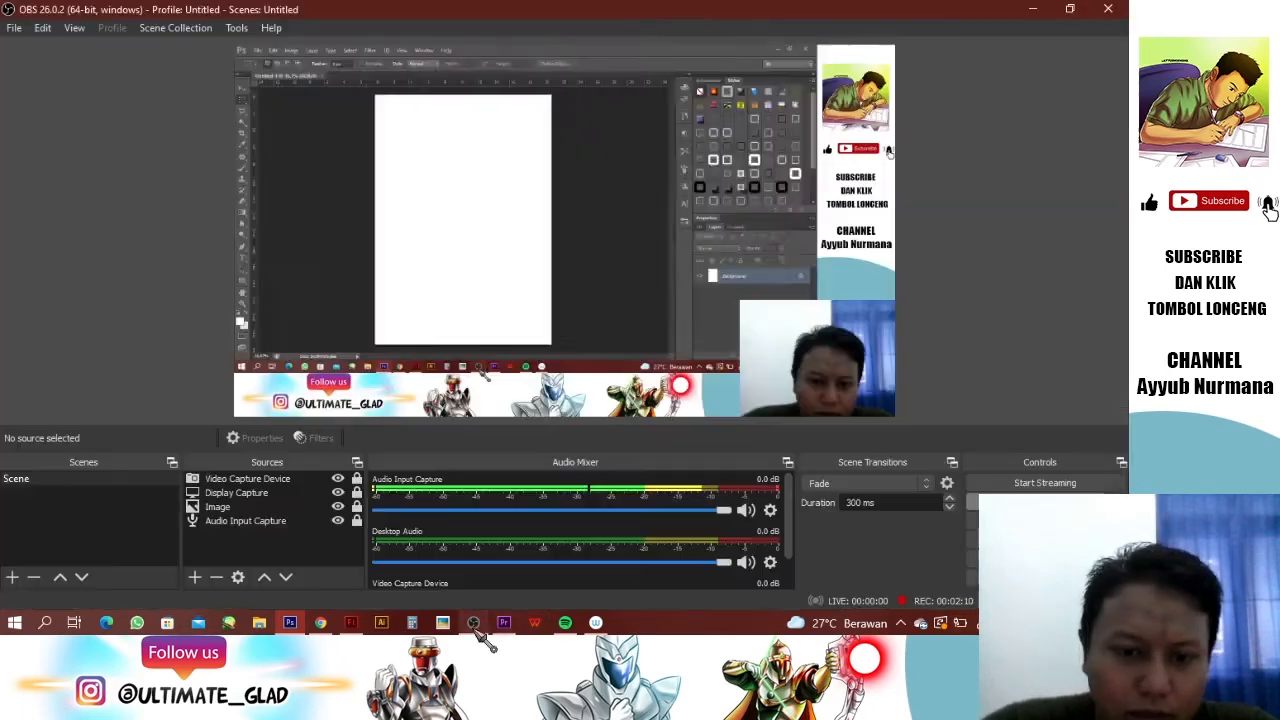
Step: Switch to OBS, unlock the Video Capture Device source, shrink the webcam picture into the lower corner and lock it again
left_click(473, 622)
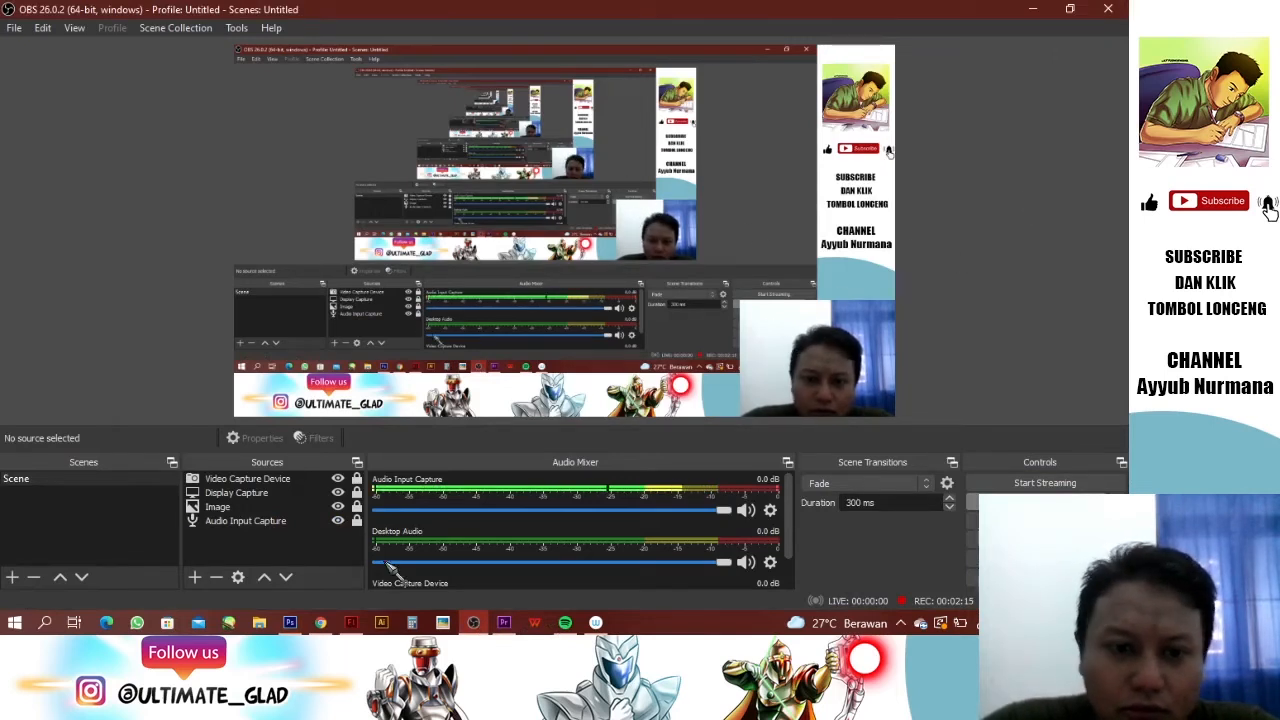
left_click_drag(340, 462, 352, 492)
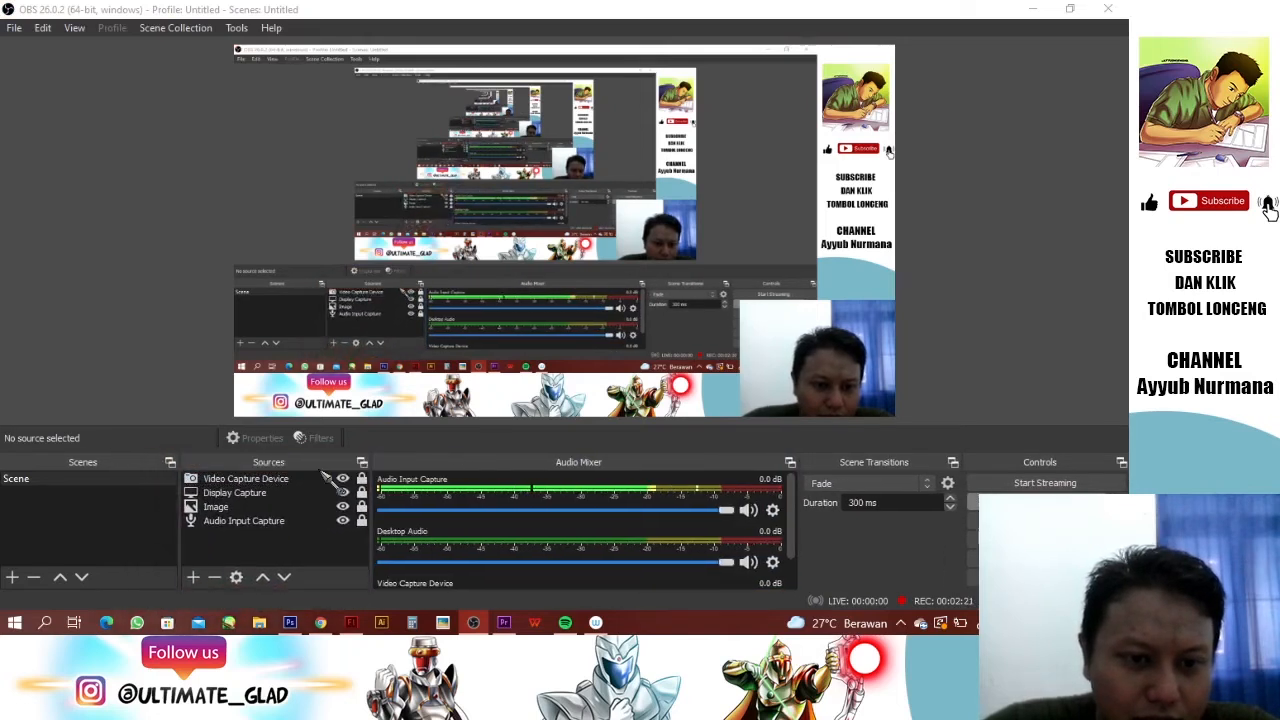
left_click(345, 479)
left_click(345, 479)
left_click(780, 330)
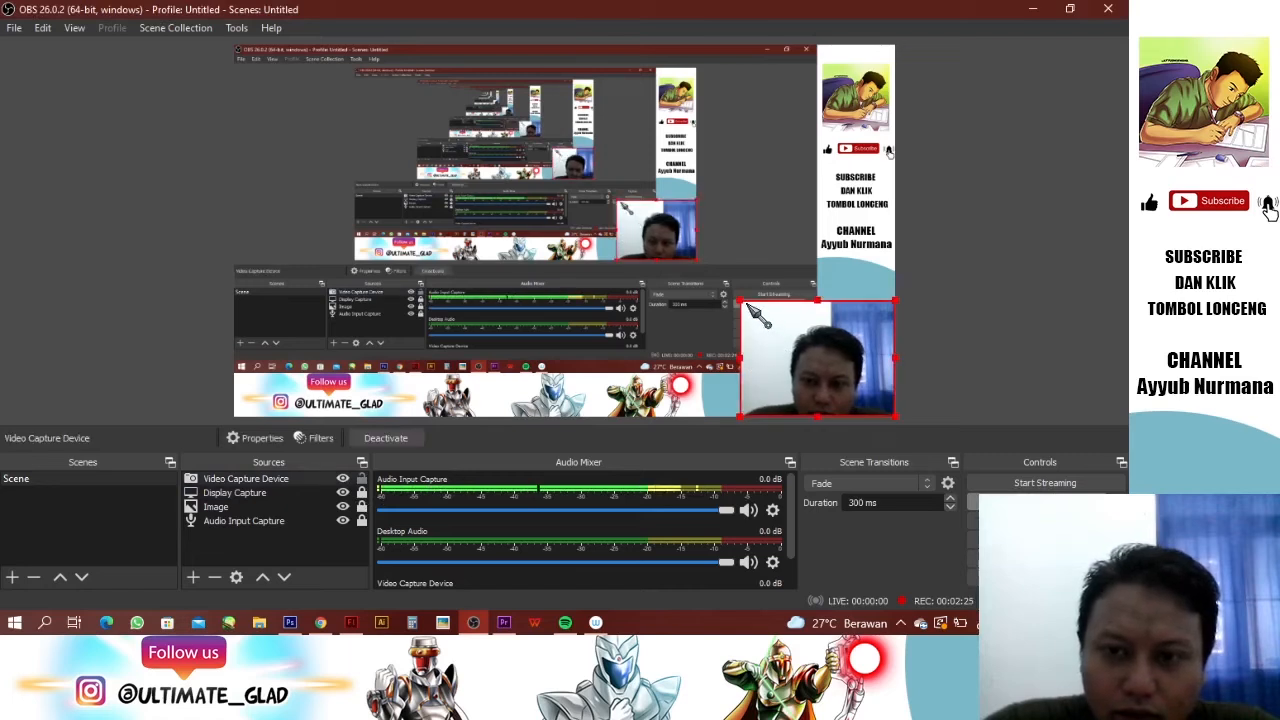
left_click_drag(742, 302, 822, 370)
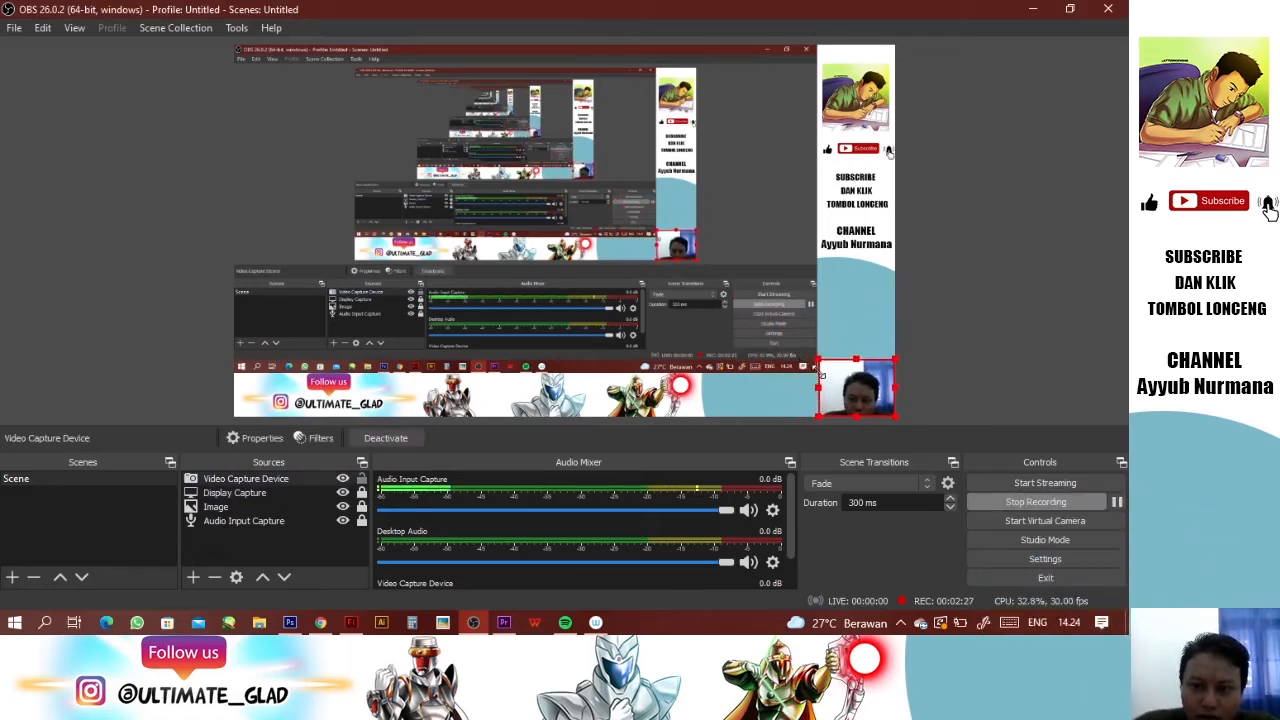
left_click(362, 479)
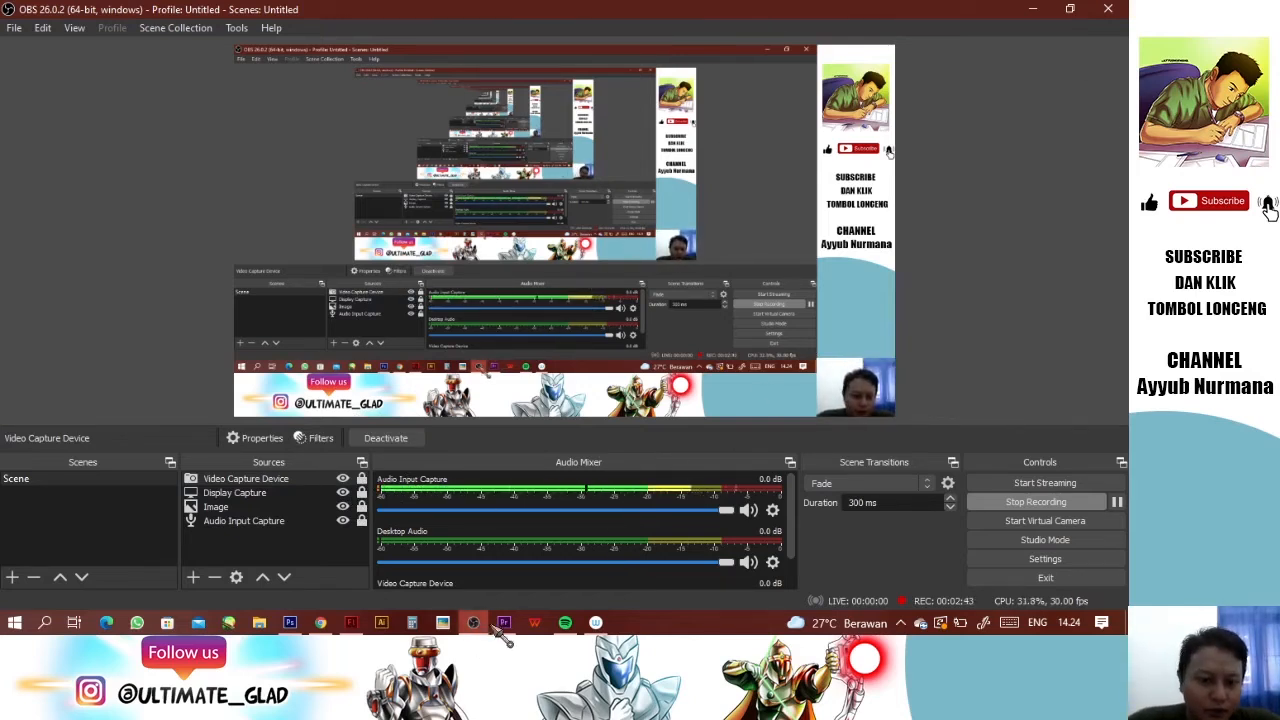
Step: Switch back to Photoshop and draw a rectangular marquee about 8 by 12 cm in the page's upper half on a new layer
left_click(290, 622)
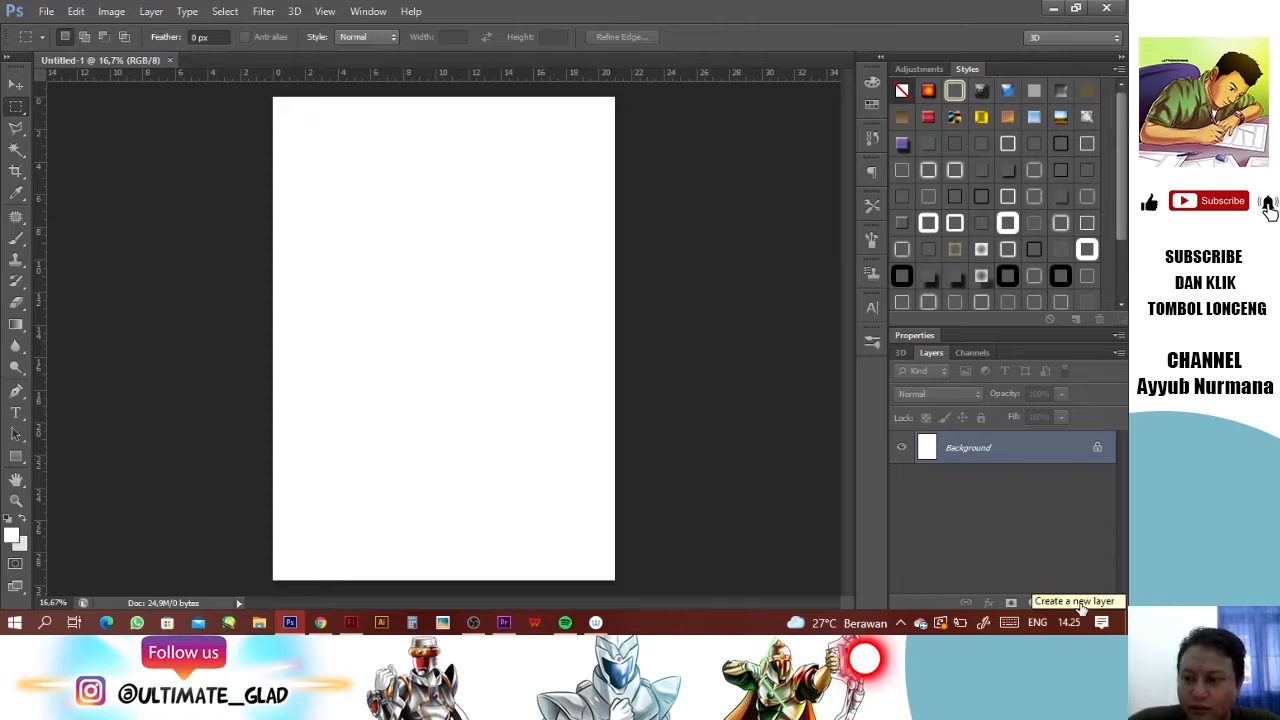
left_click(1078, 603)
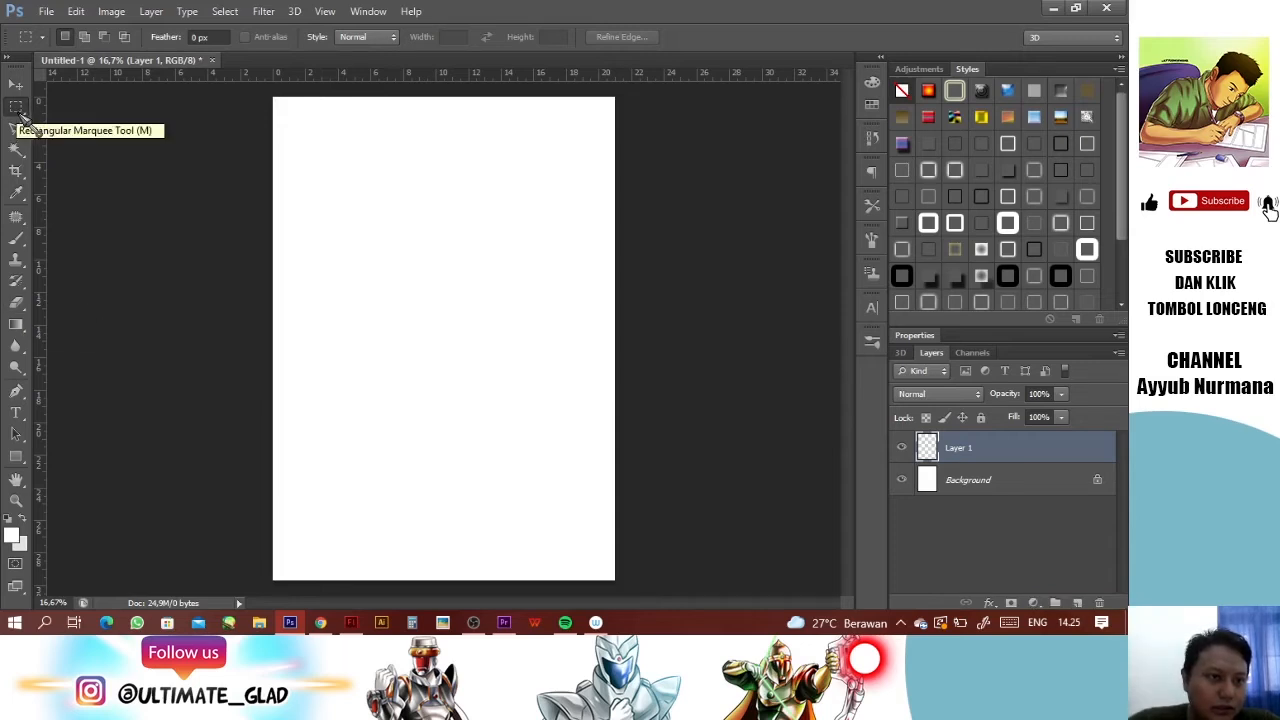
right_click(22, 115)
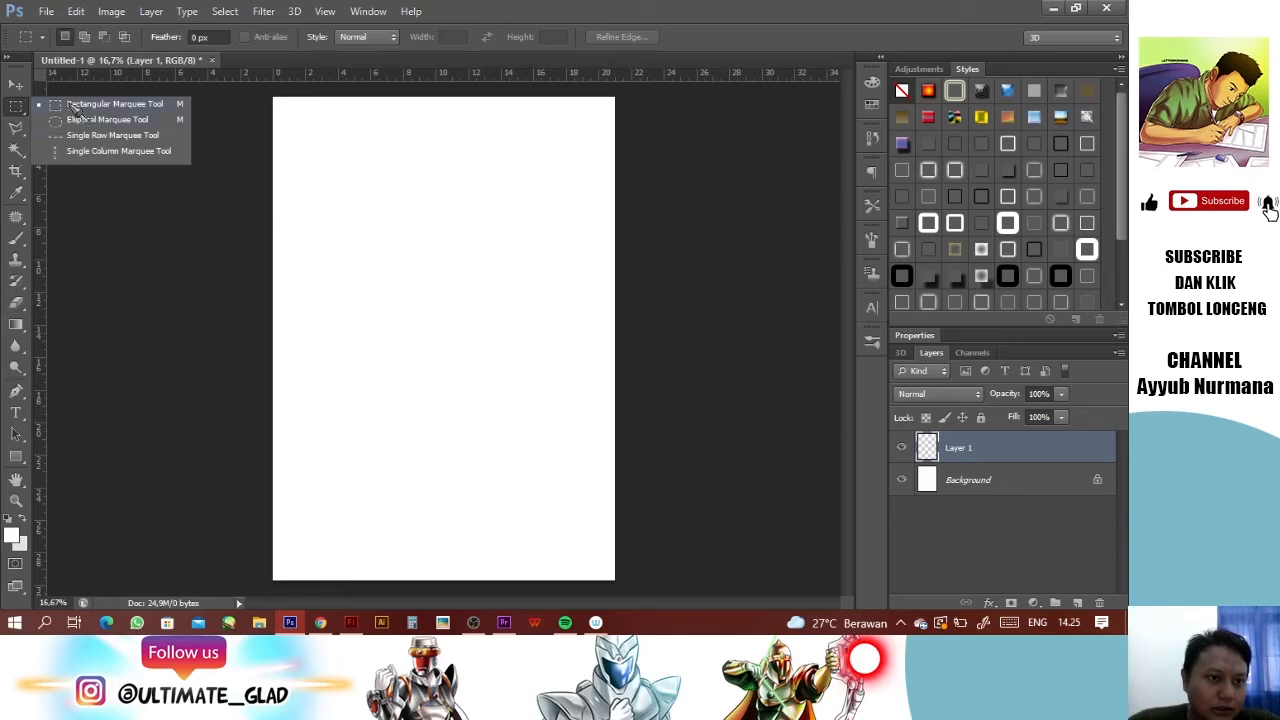
left_click(80, 107)
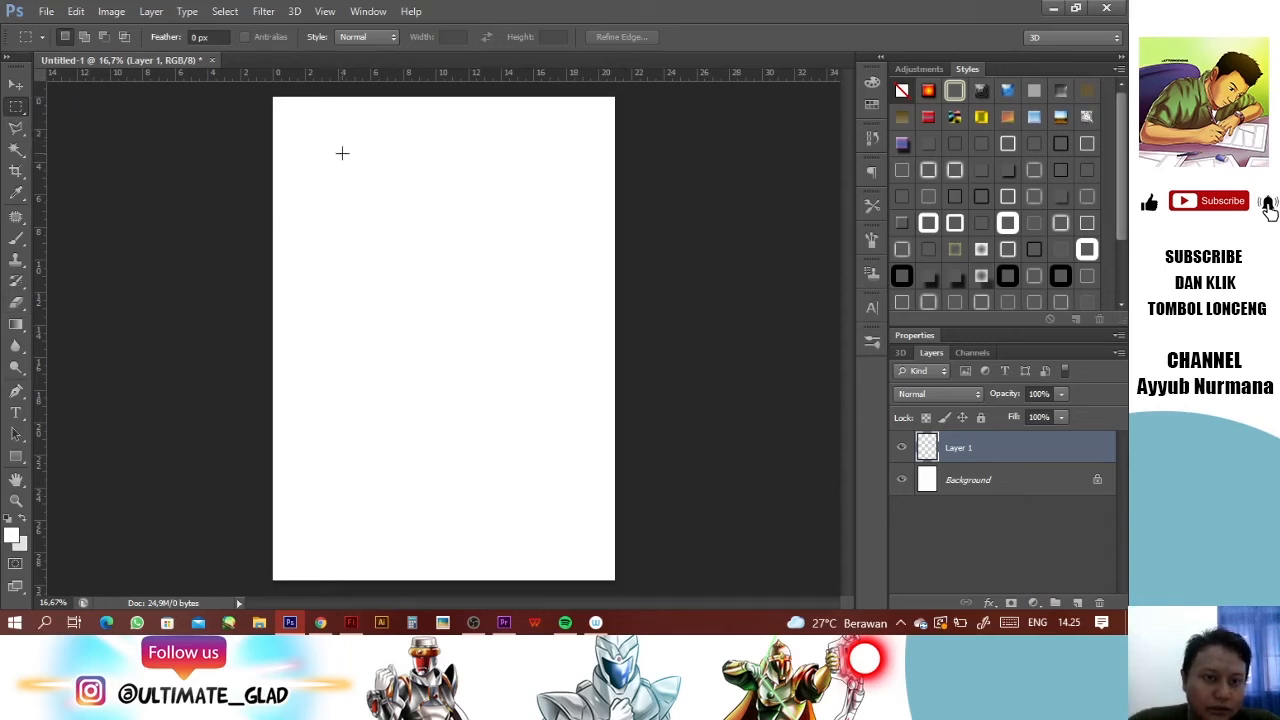
left_click_drag(342, 153, 475, 345)
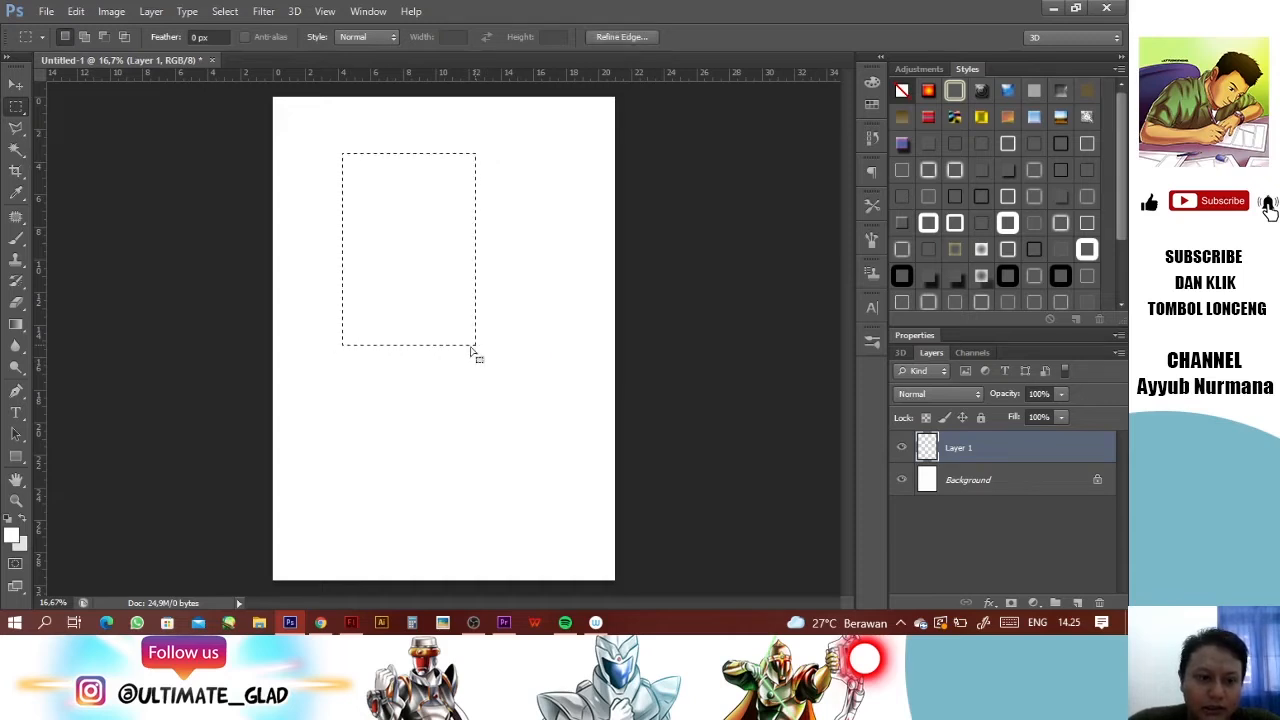
Step: Set the foreground colour to light grey #c8c8c8 and fill the rectangular selection with the Paint Bucket
left_click(13, 537)
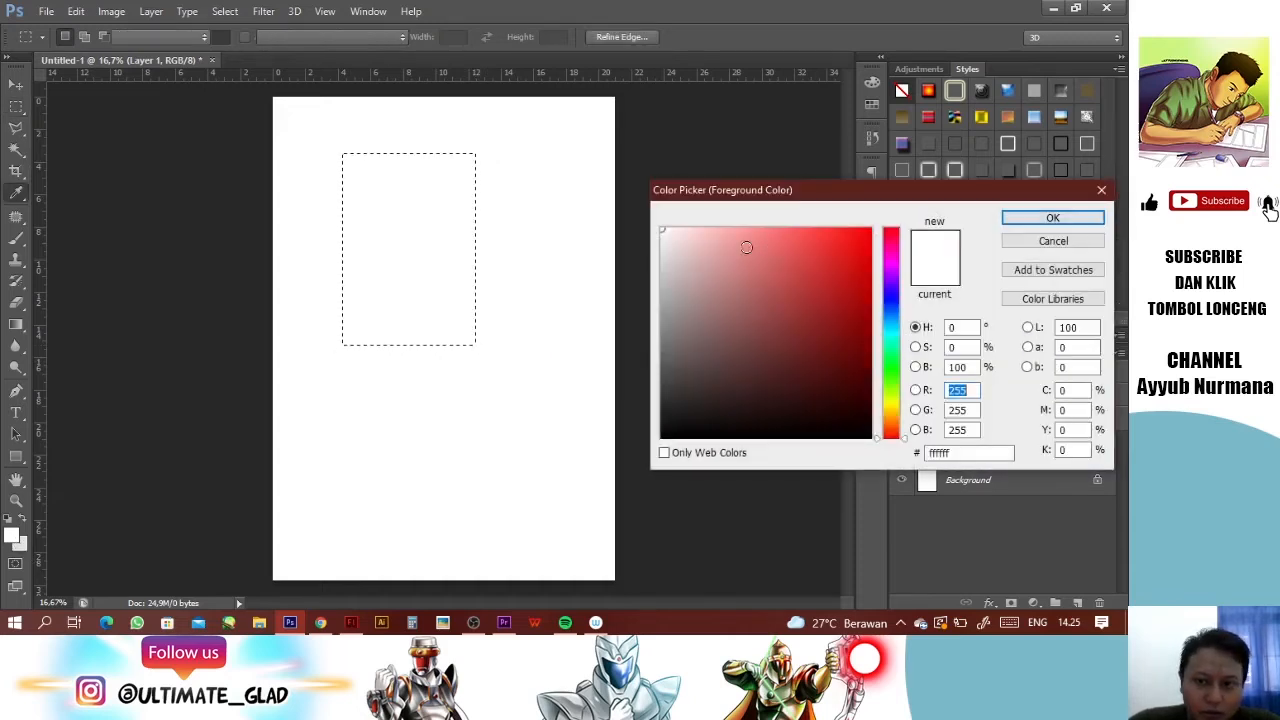
left_click_drag(669, 274, 622, 273)
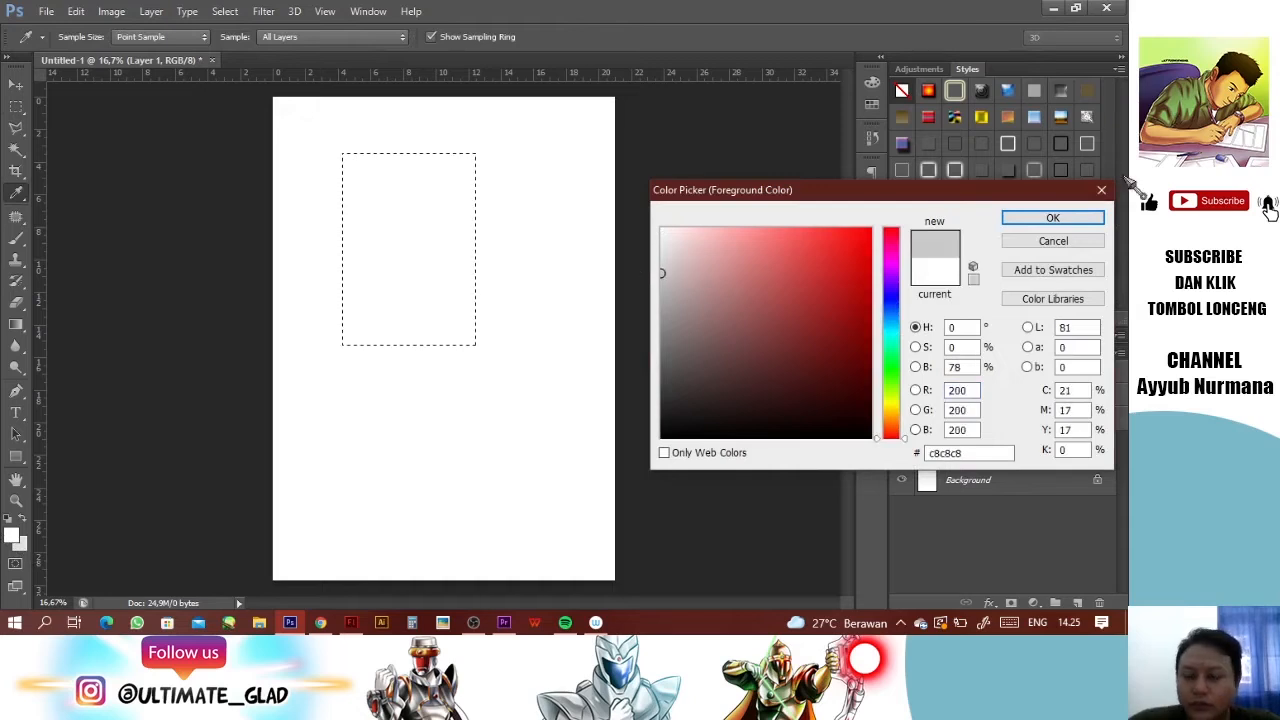
left_click(1051, 220)
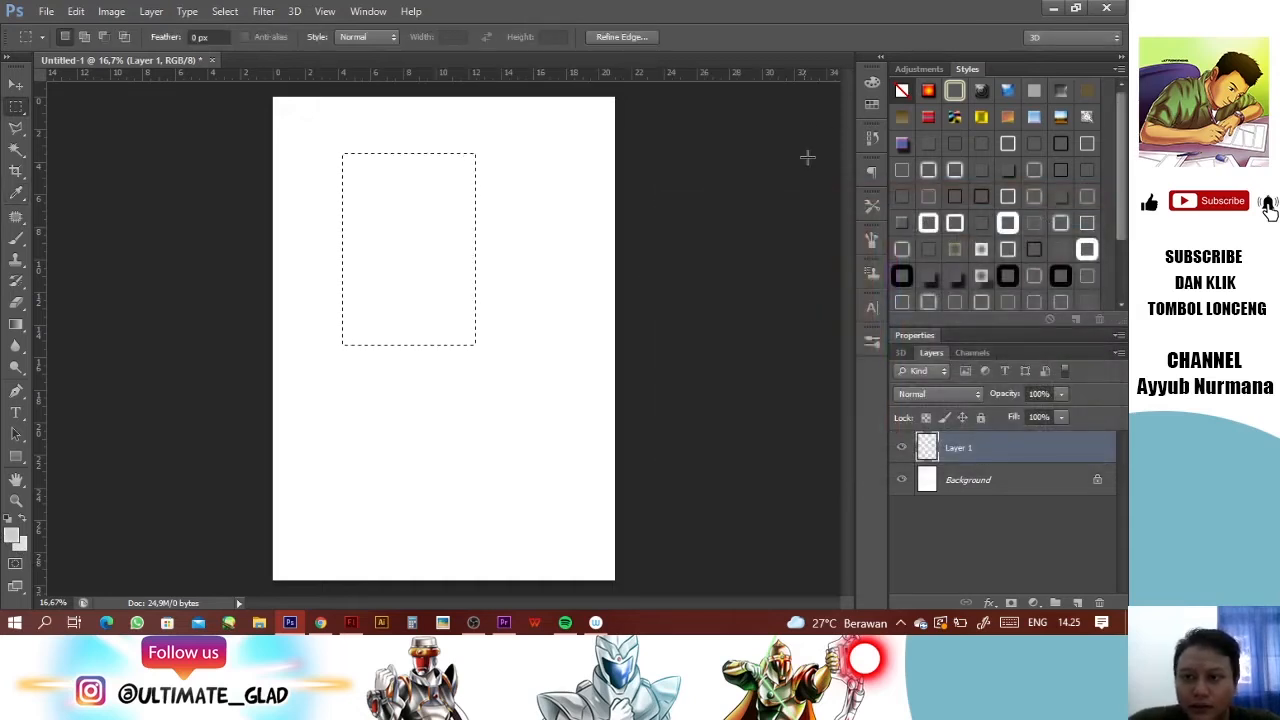
left_click(28, 330)
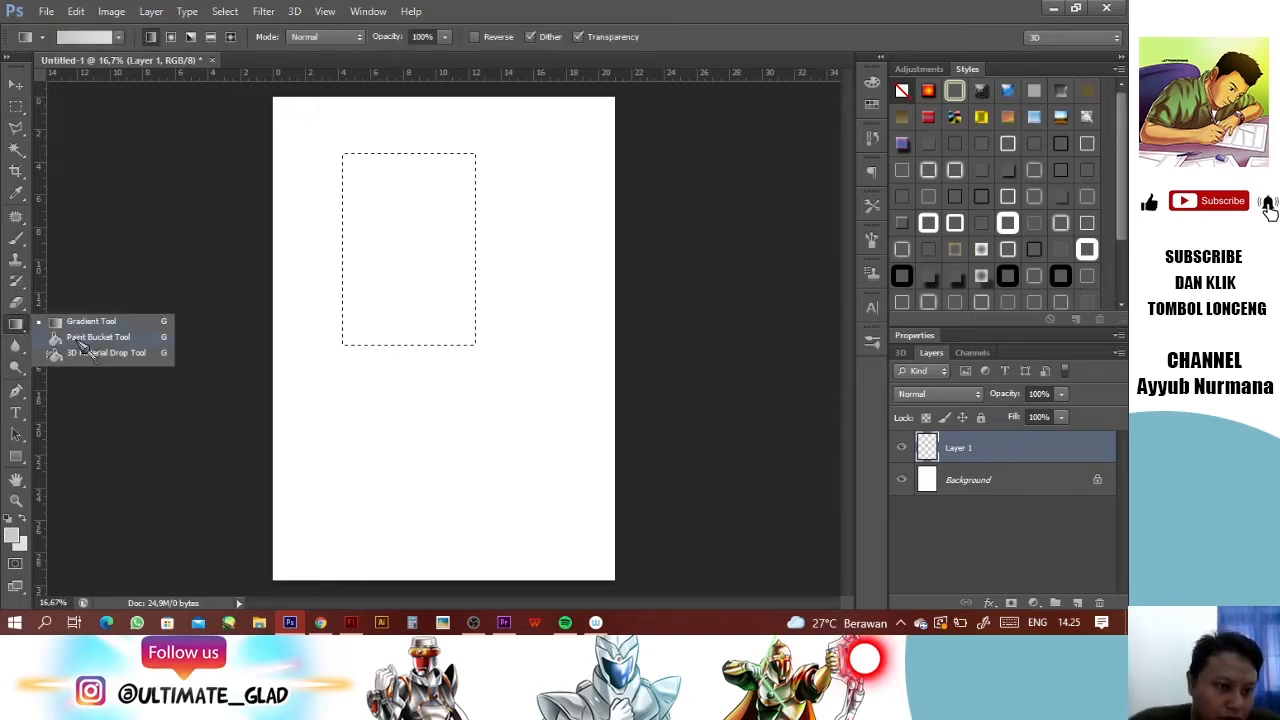
left_click(95, 340)
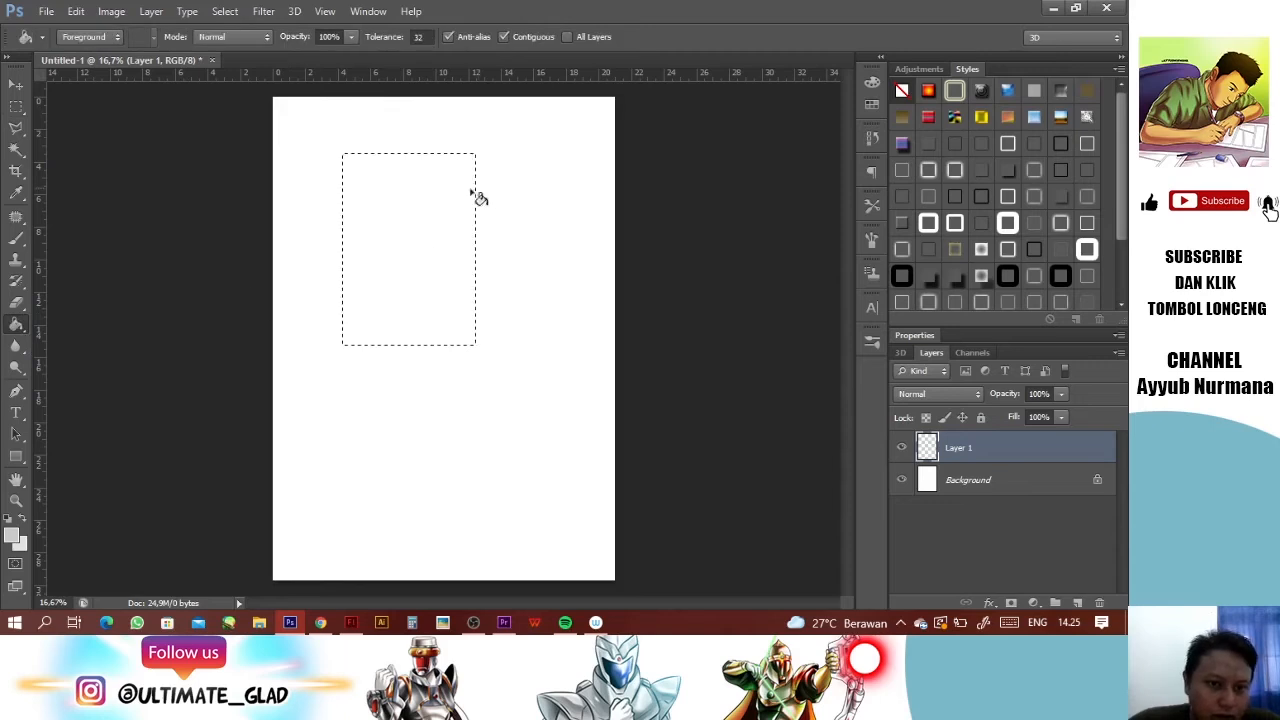
left_click(414, 215)
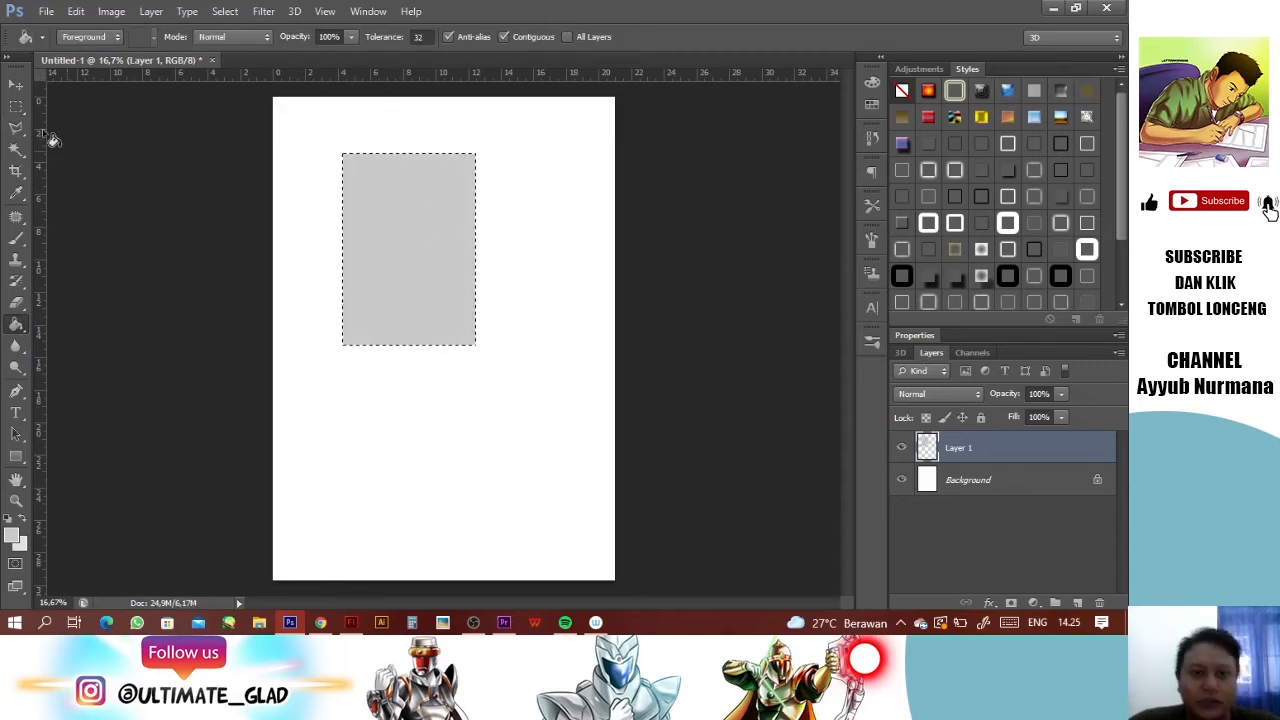
Step: Deselect the grey rectangle and move it towards the middle of the page
left_click(16, 85)
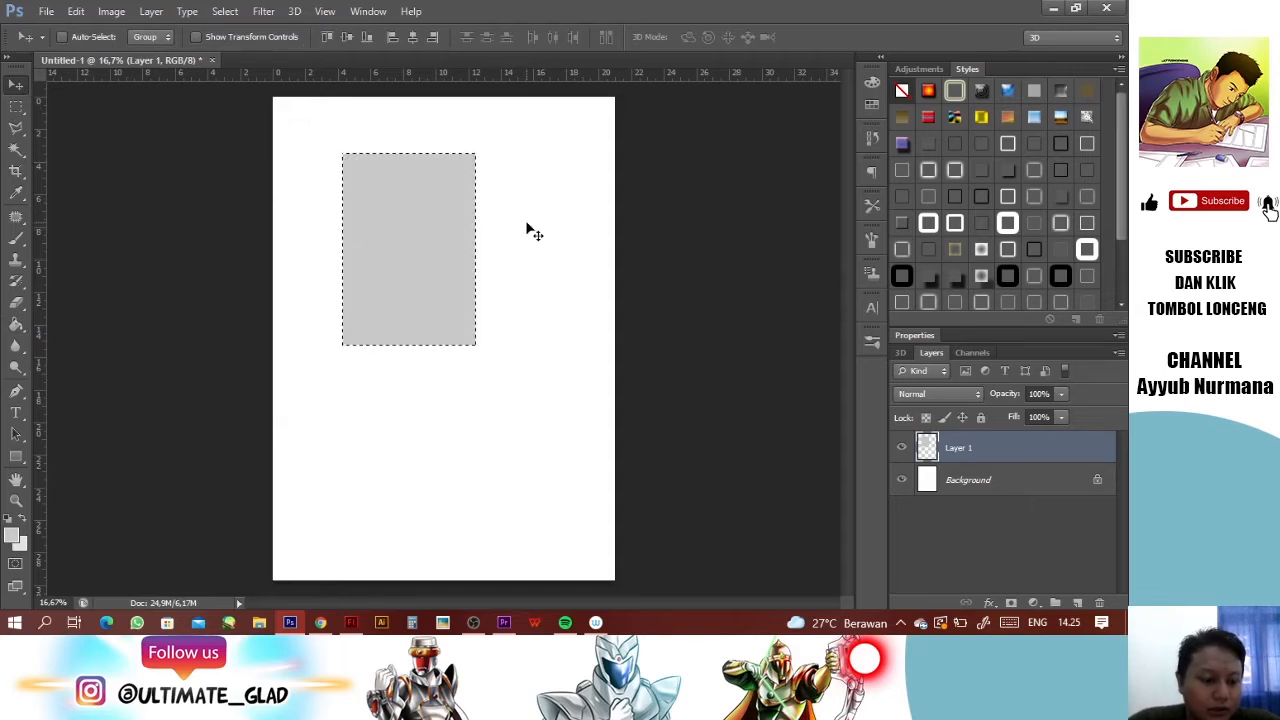
key("ctrl+d")
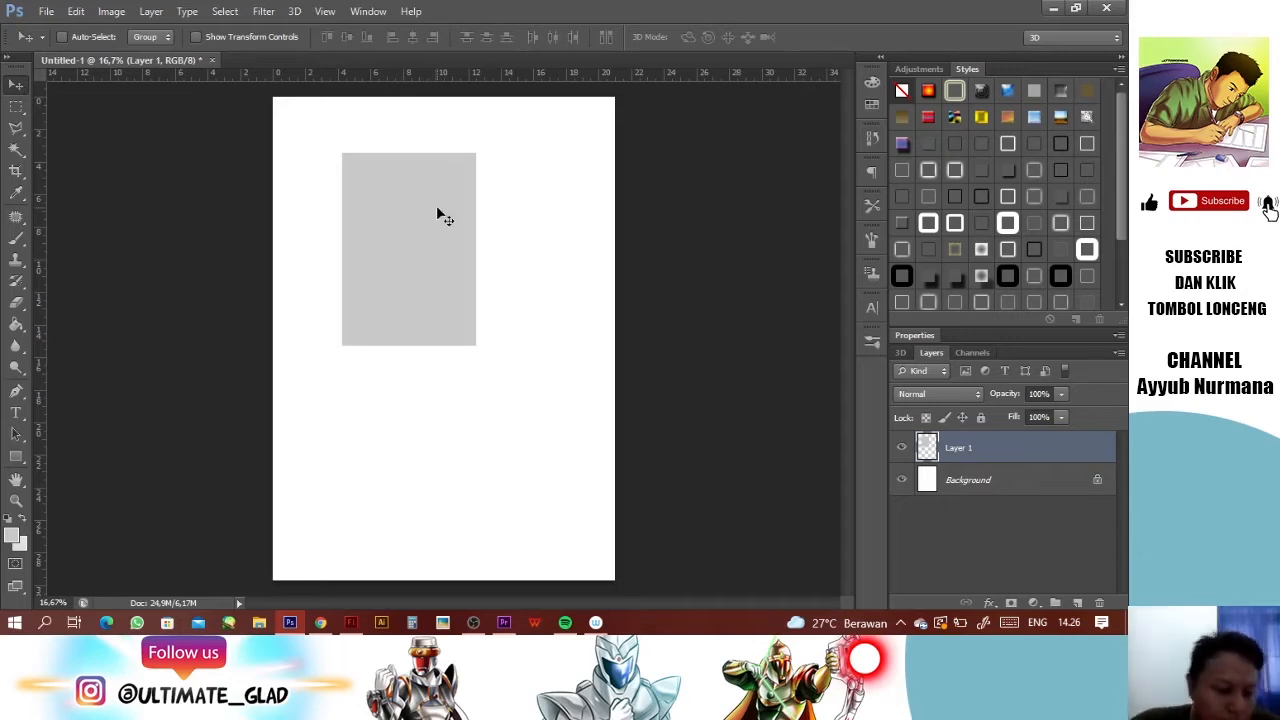
left_click_drag(420, 280, 468, 274)
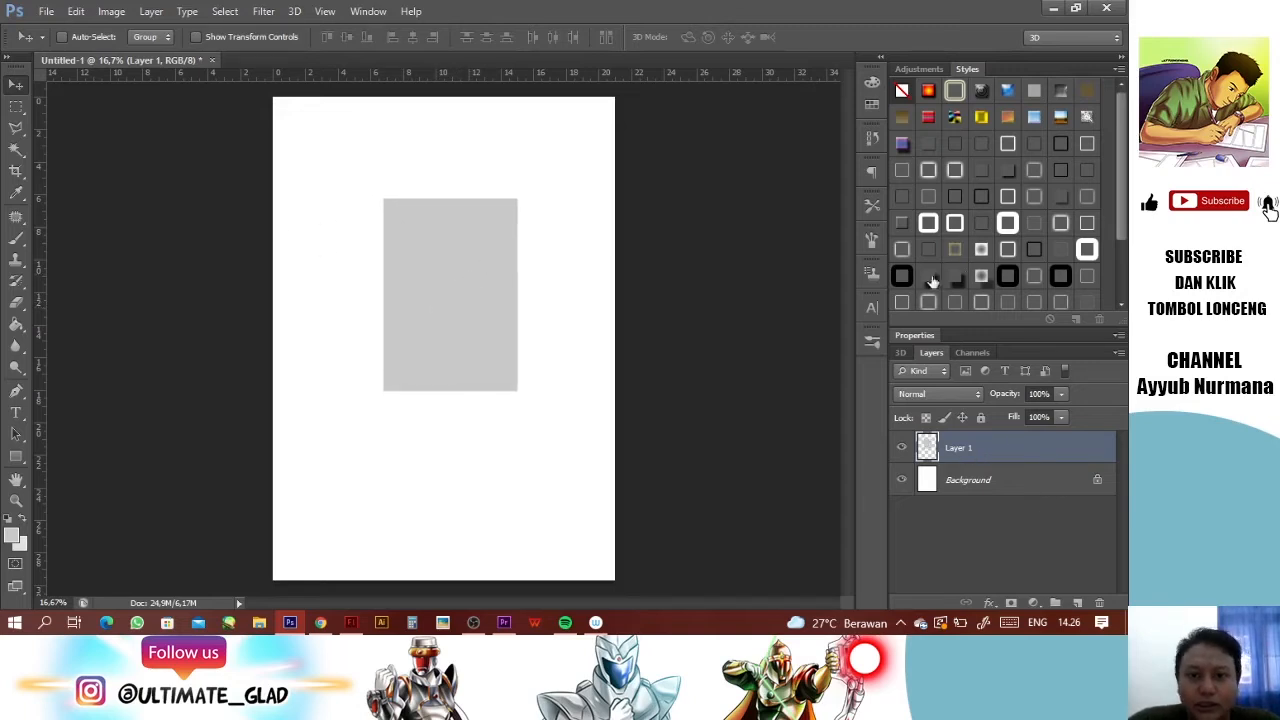
Step: Add a Drop Shadow effect with 100% opacity to the grey rectangle's layer
right_click(962, 449)
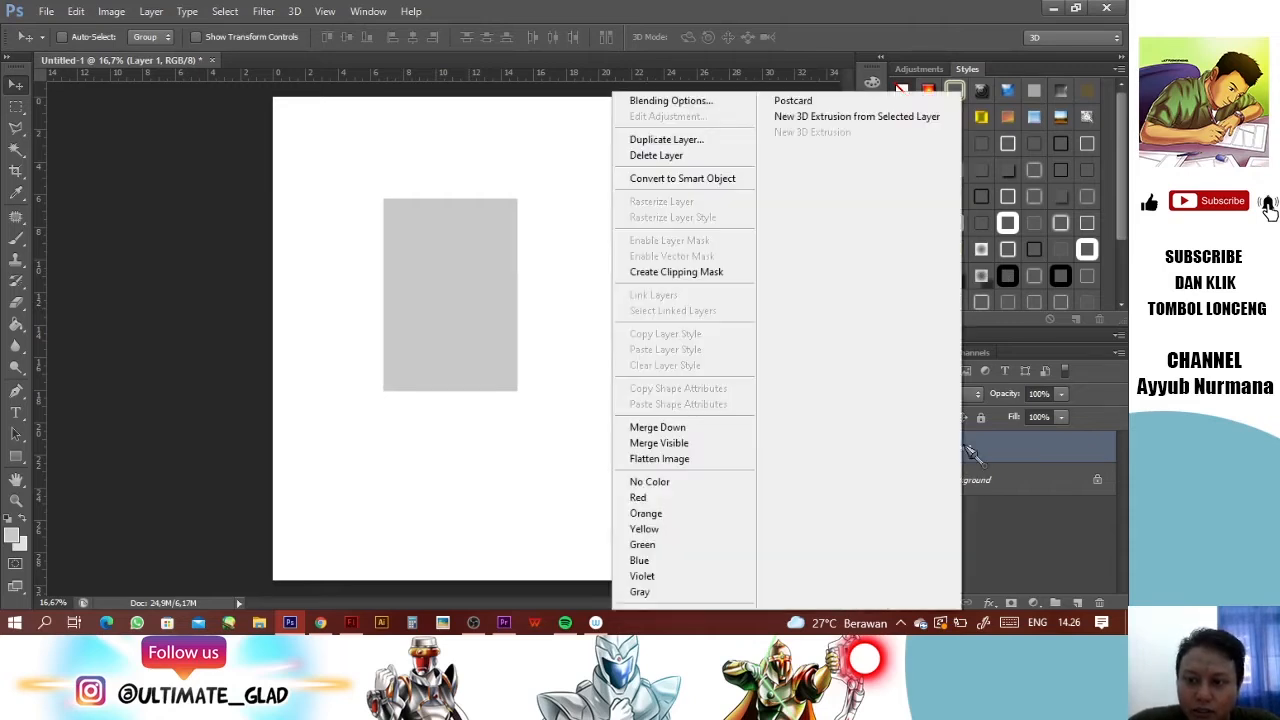
left_click(713, 104)
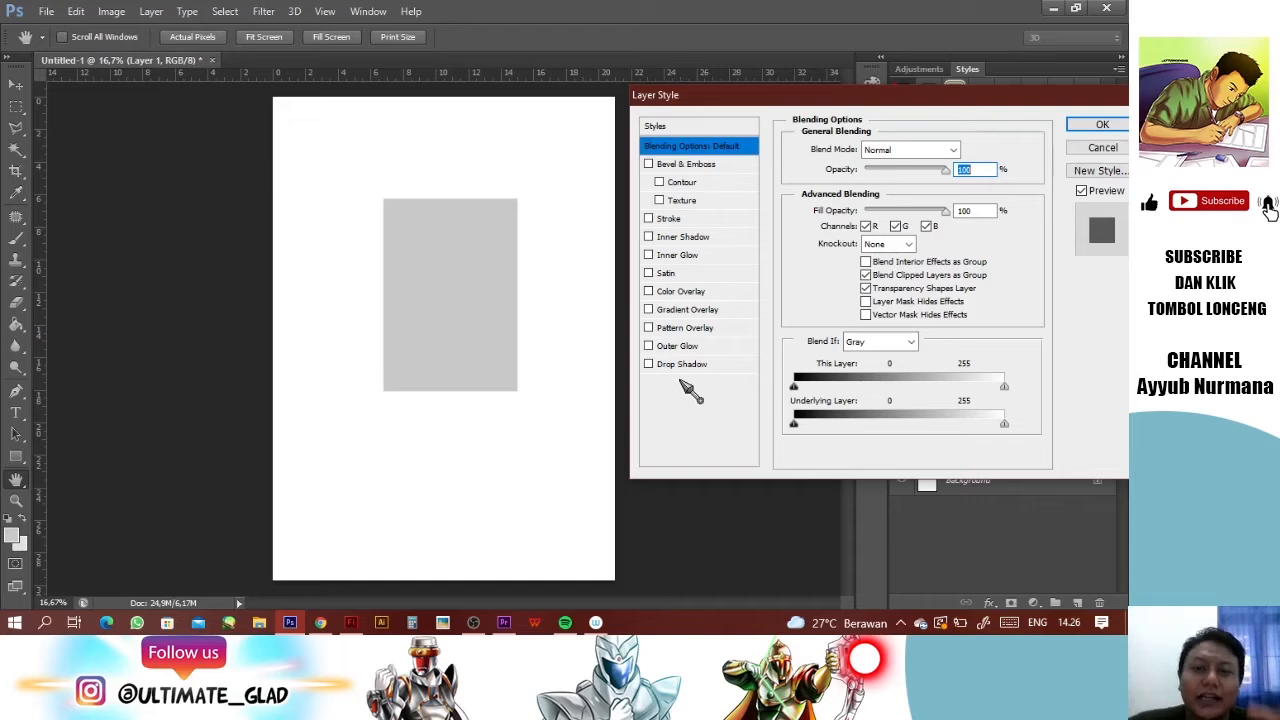
left_click(650, 365)
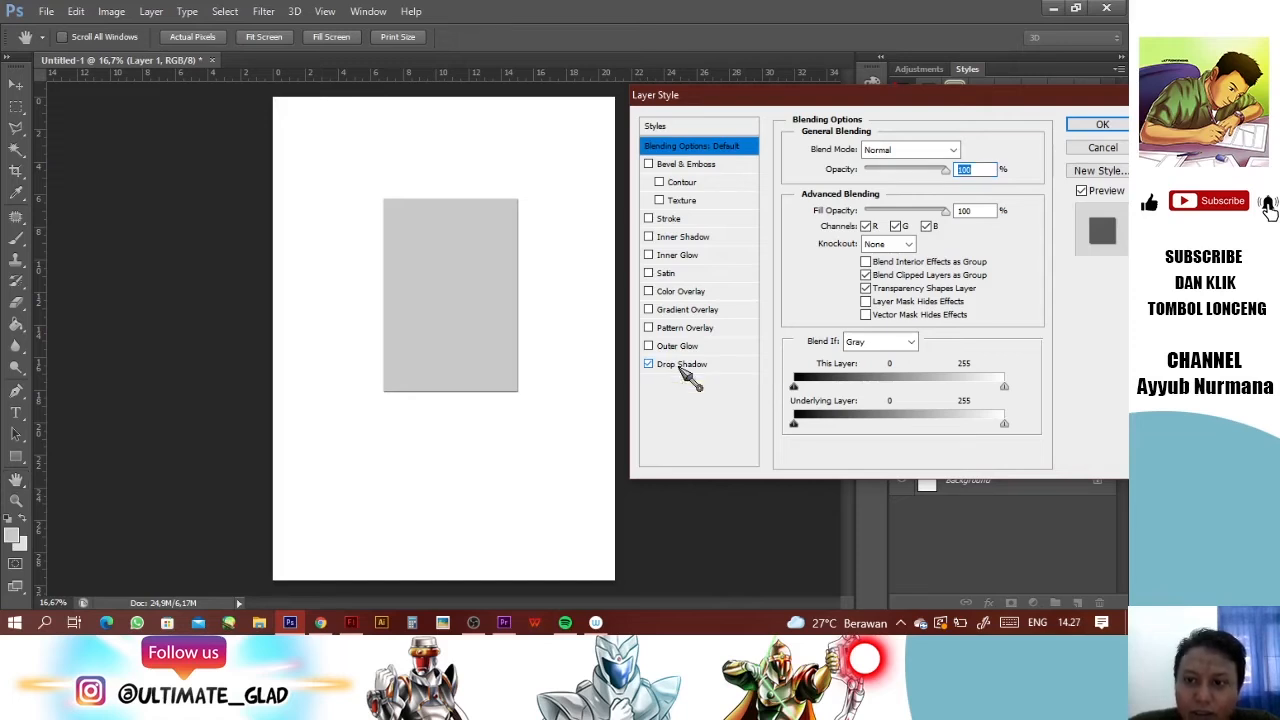
left_click(686, 368)
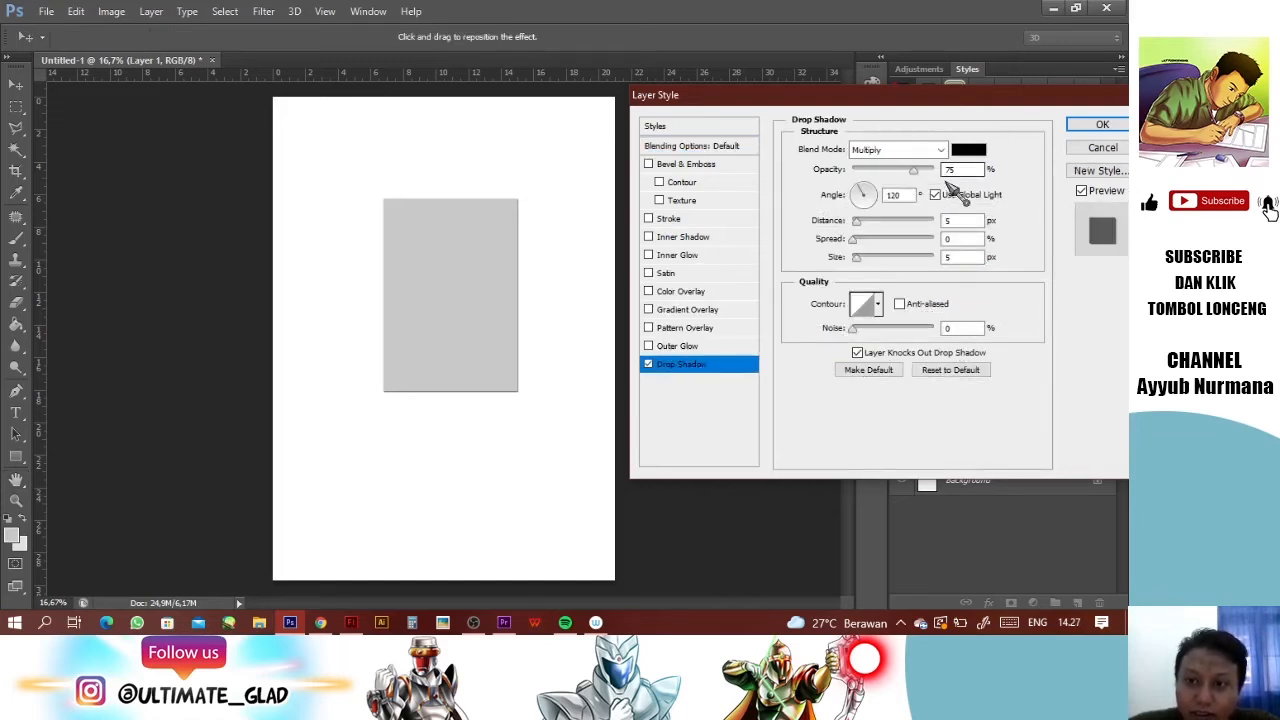
left_click_drag(918, 175, 951, 171)
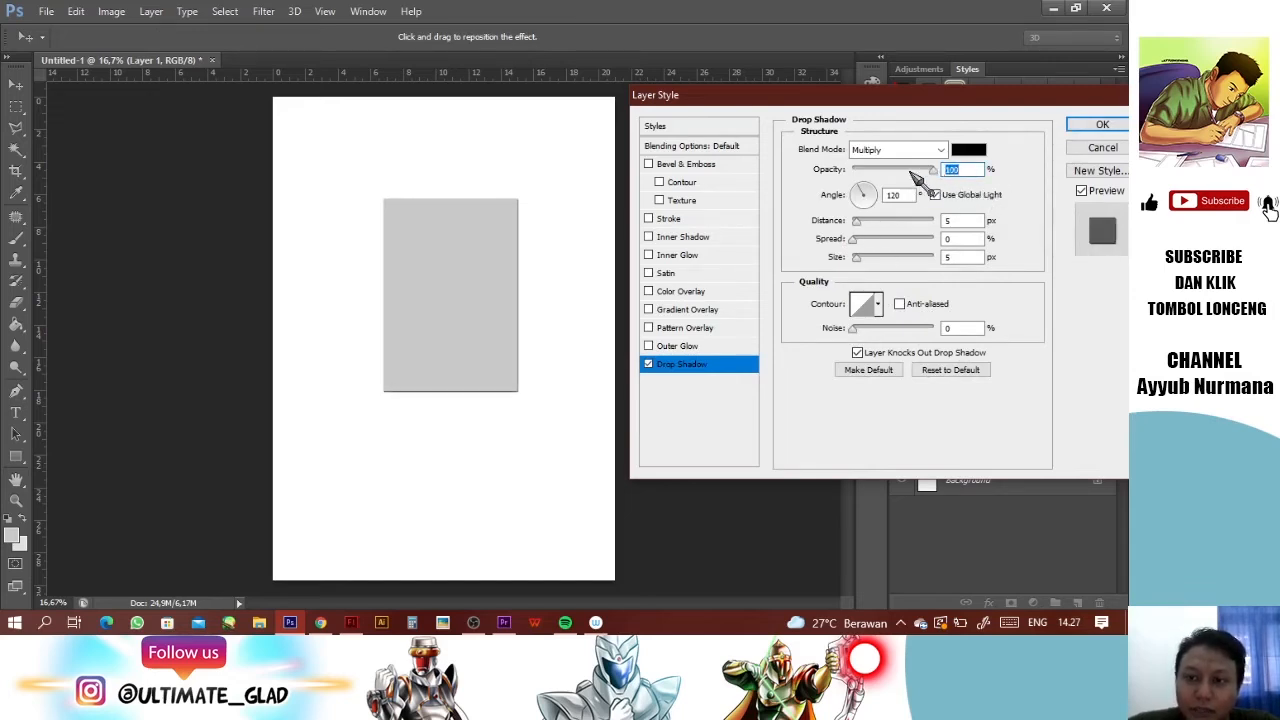
Step: Try a drop shadow with 34 px distance, 41° angle, 0% spread and 51 px size on the grey rectangle
left_click_drag(856, 222, 884, 221)
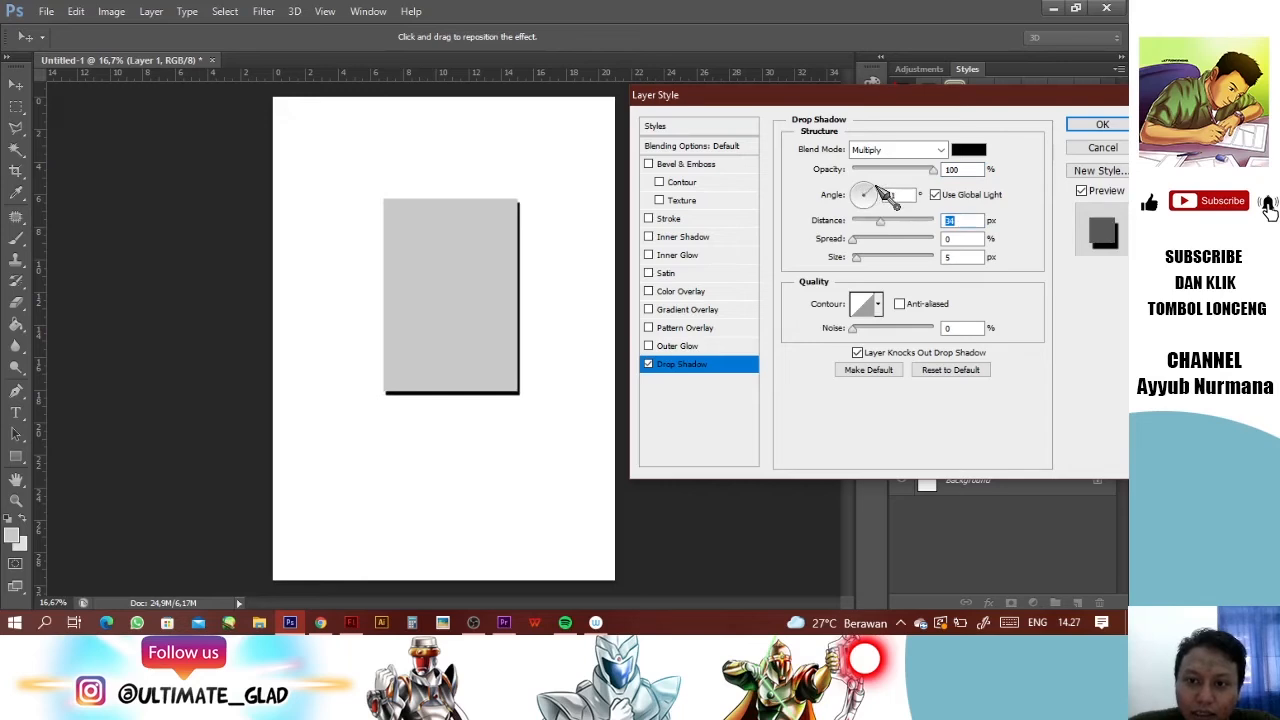
left_click(885, 192)
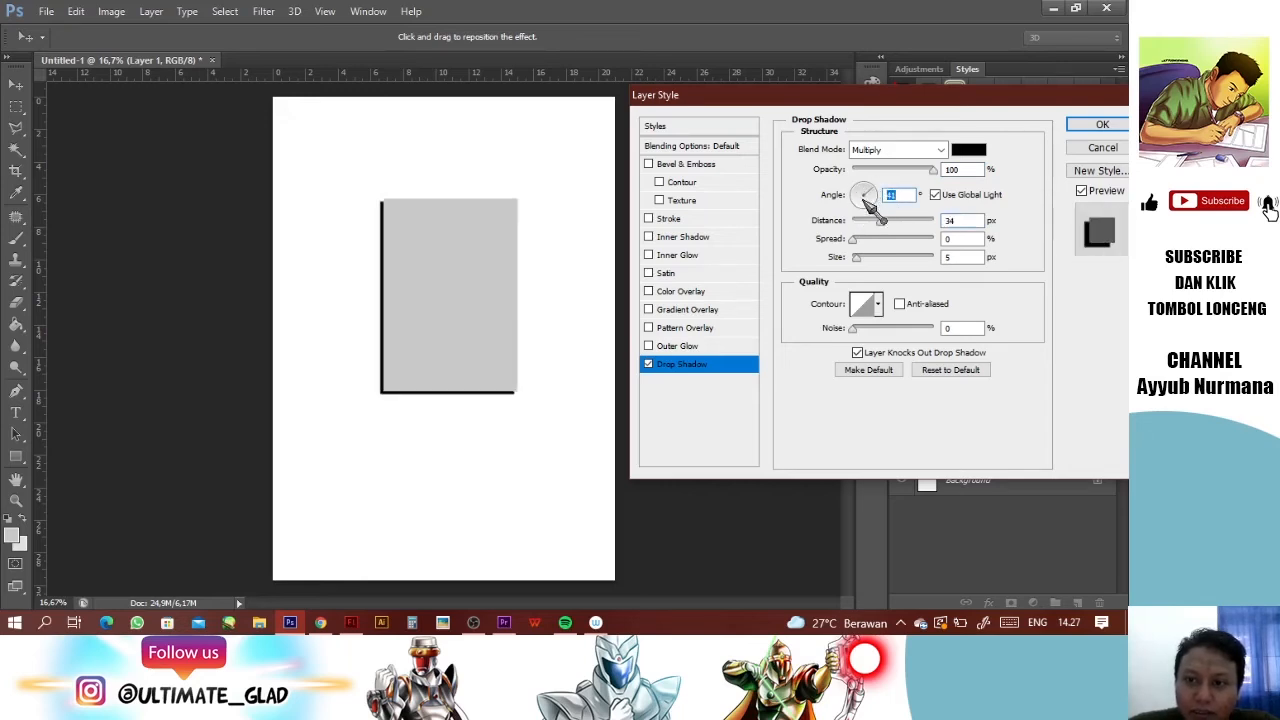
left_click_drag(853, 240, 906, 241)
left_click(876, 259)
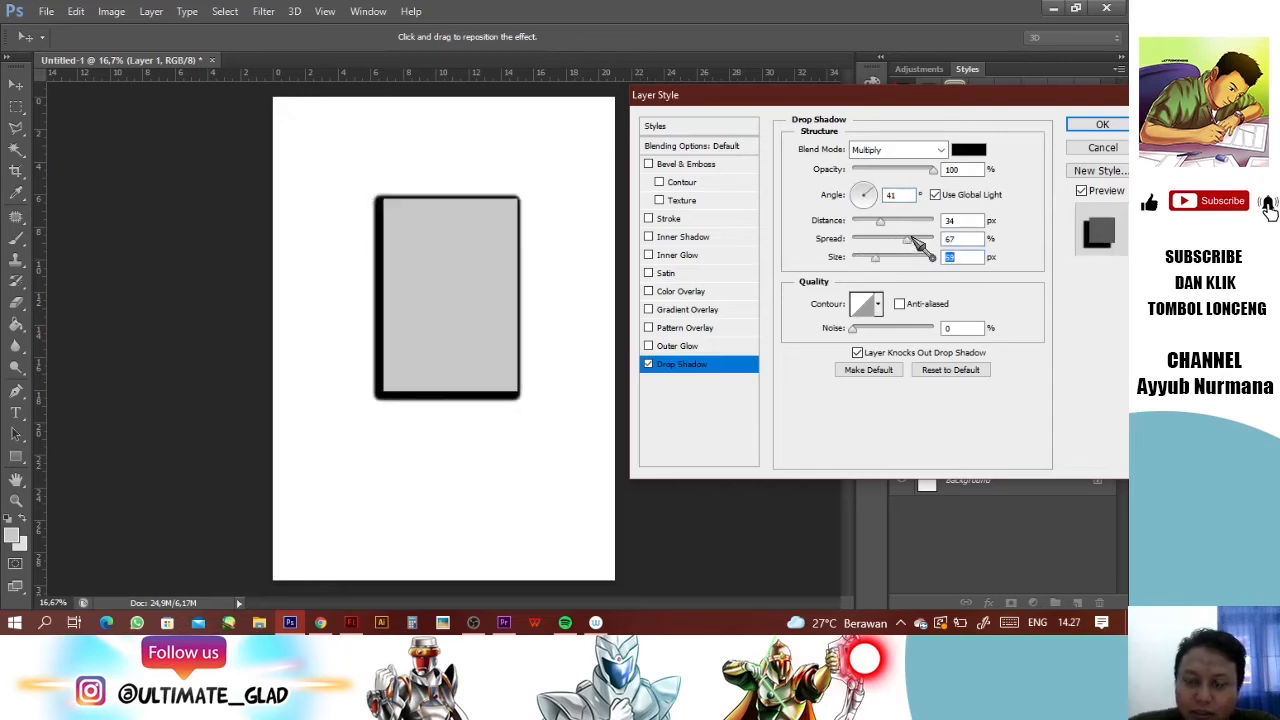
left_click_drag(898, 241, 877, 259)
left_click(866, 259)
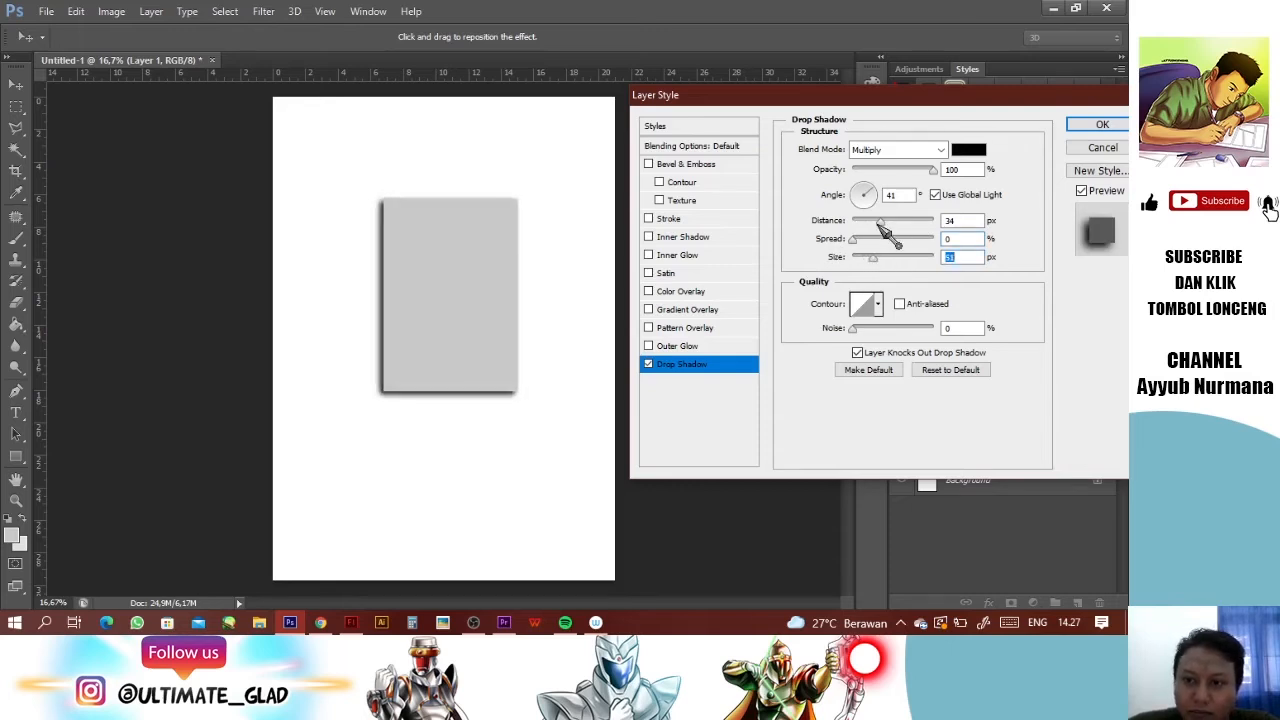
Step: Set the drop shadow to 35% opacity, 115° angle, 55 px distance, 8% spread and 62 px size
left_click_drag(872, 224, 909, 172)
left_click_drag(873, 258, 905, 225)
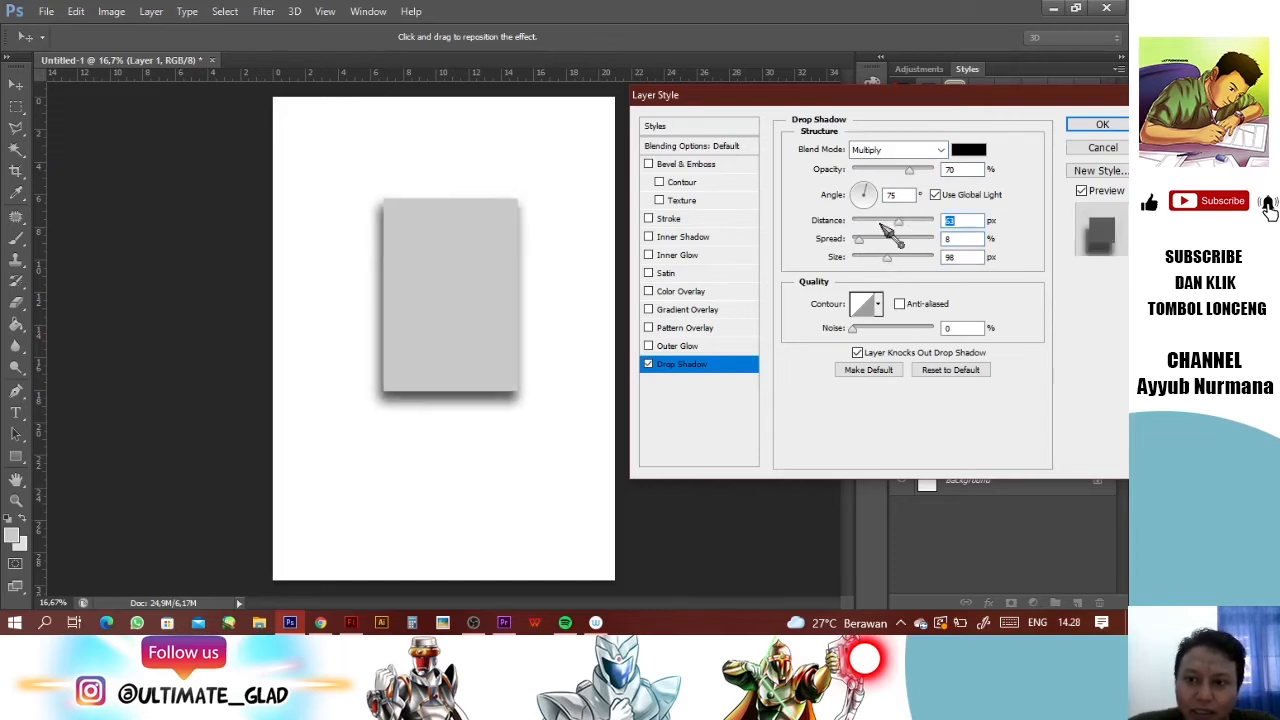
mouse_move(875, 193)
left_mouse_down()
mouse_move(847, 178)
mouse_move(858, 192)
mouse_move(883, 173)
left_mouse_up()
left_click(893, 171)
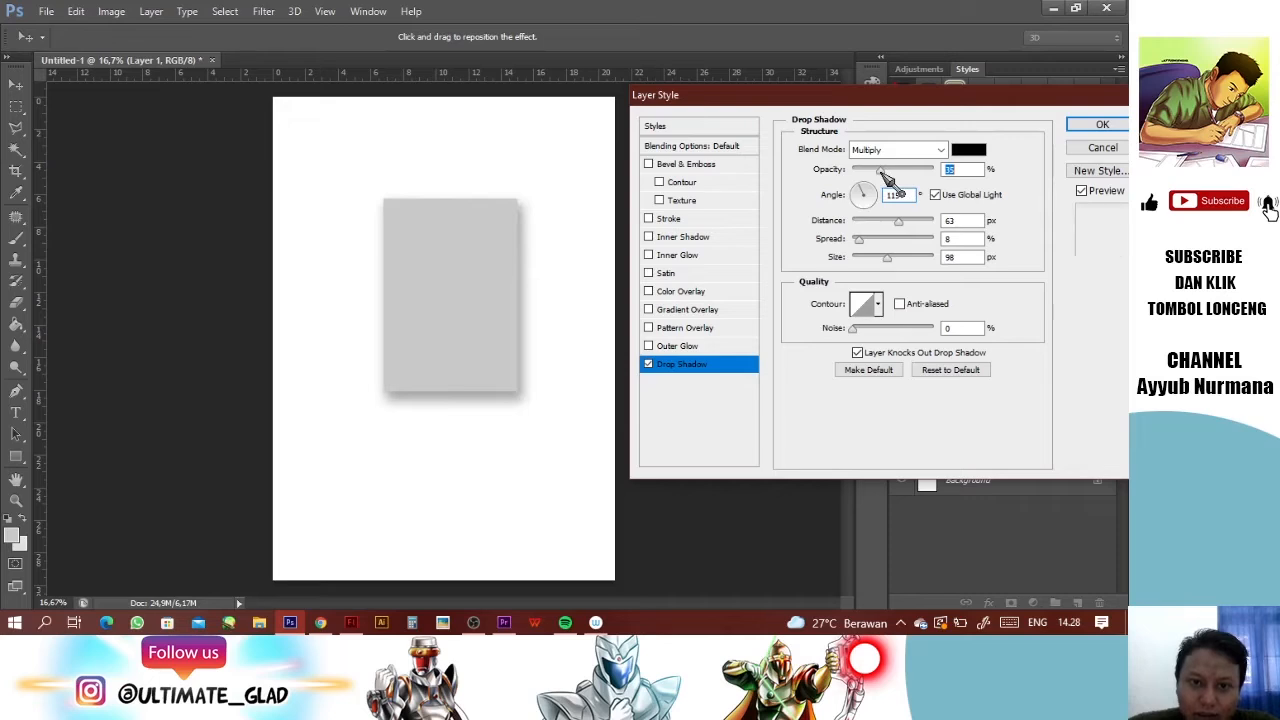
left_click_drag(886, 257, 876, 258)
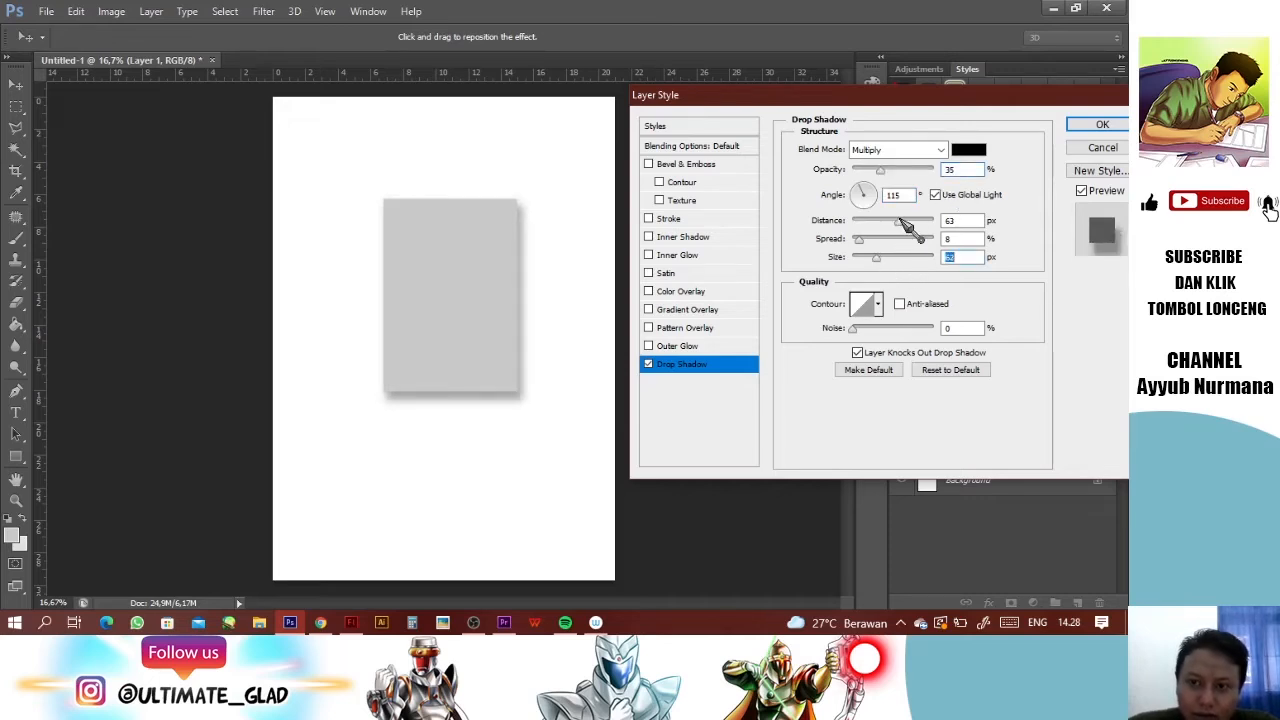
left_click_drag(905, 228, 902, 228)
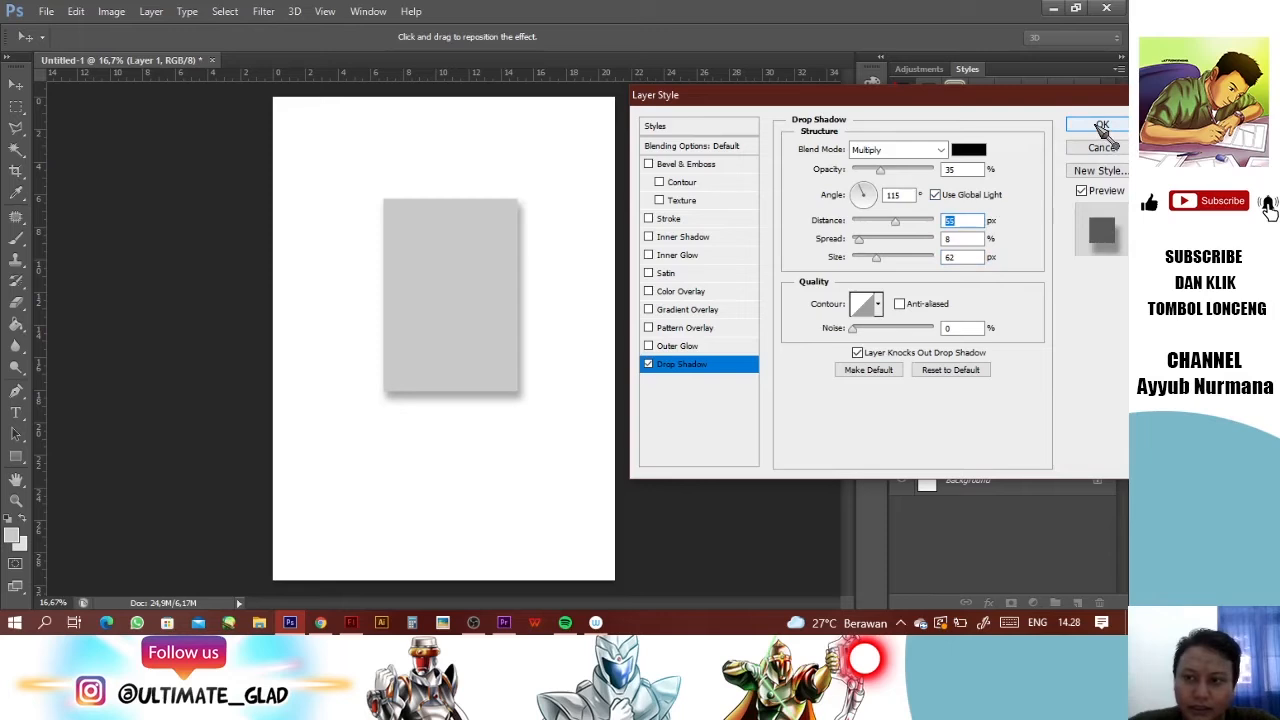
Step: Save the current effect settings as a new style named "shading 3d" and apply the layer style to the rectangle
left_click_drag(1040, 100, 962, 103)
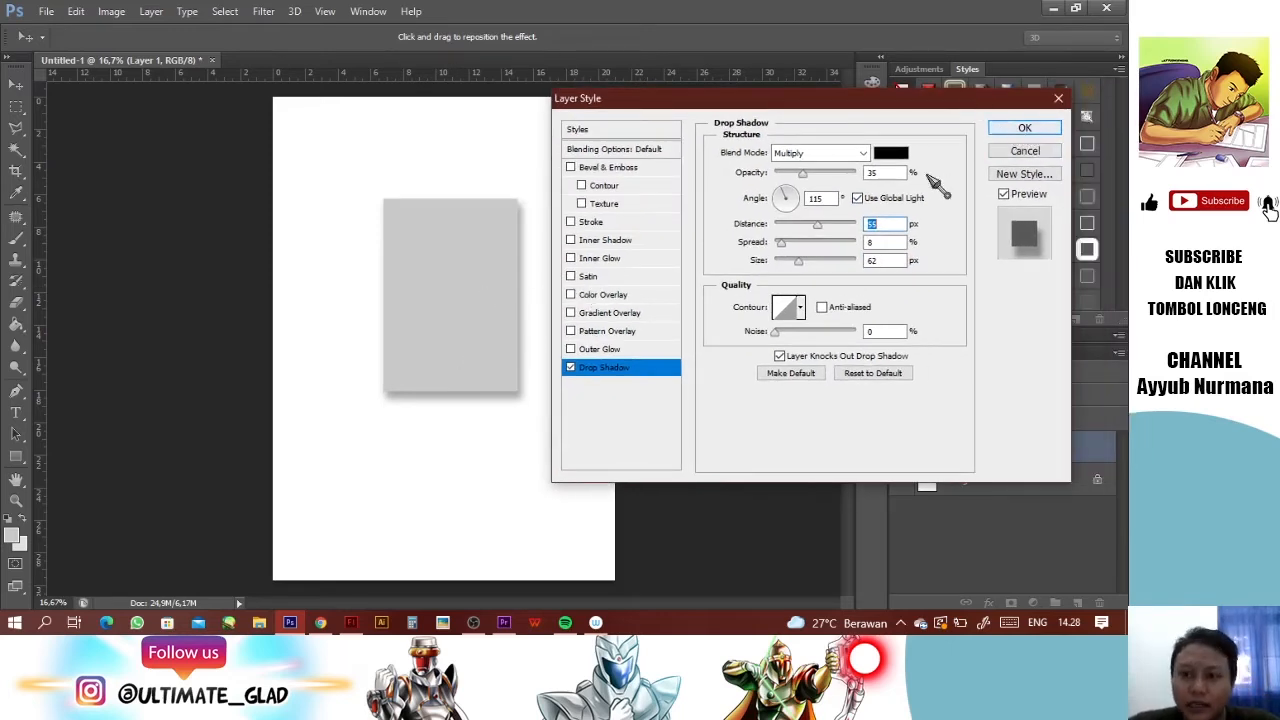
left_click(1022, 175)
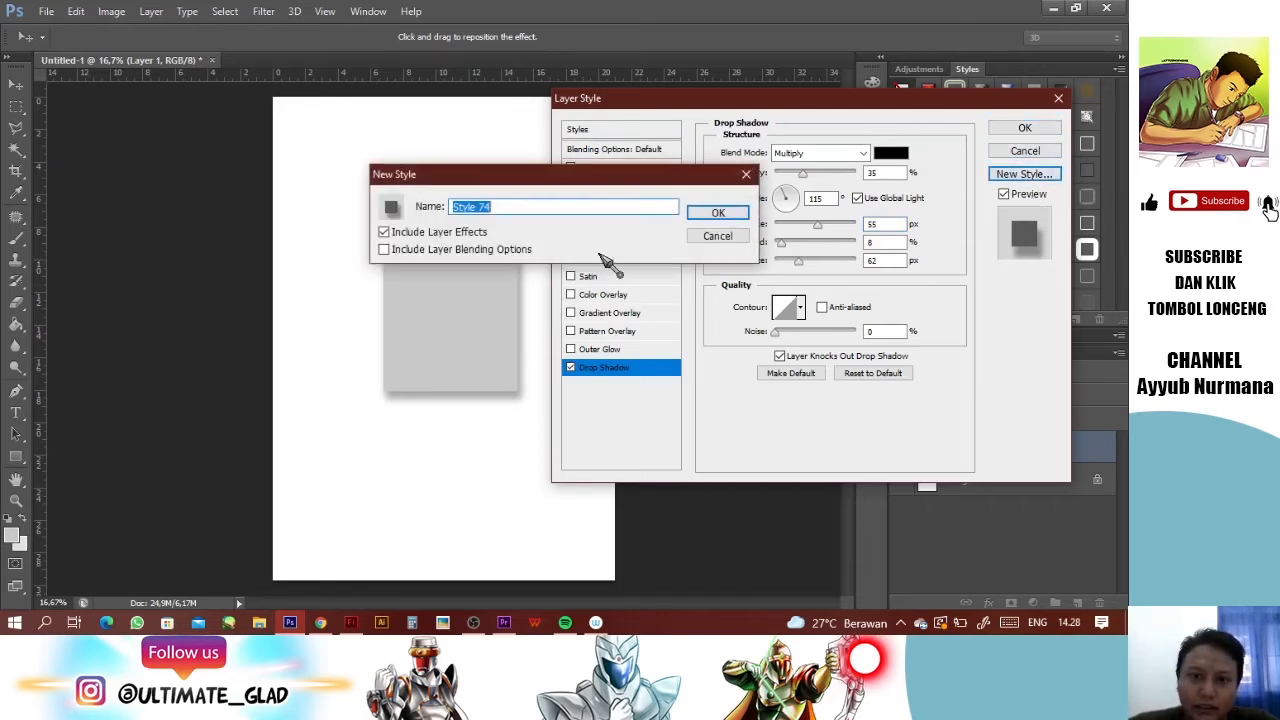
type("sha")
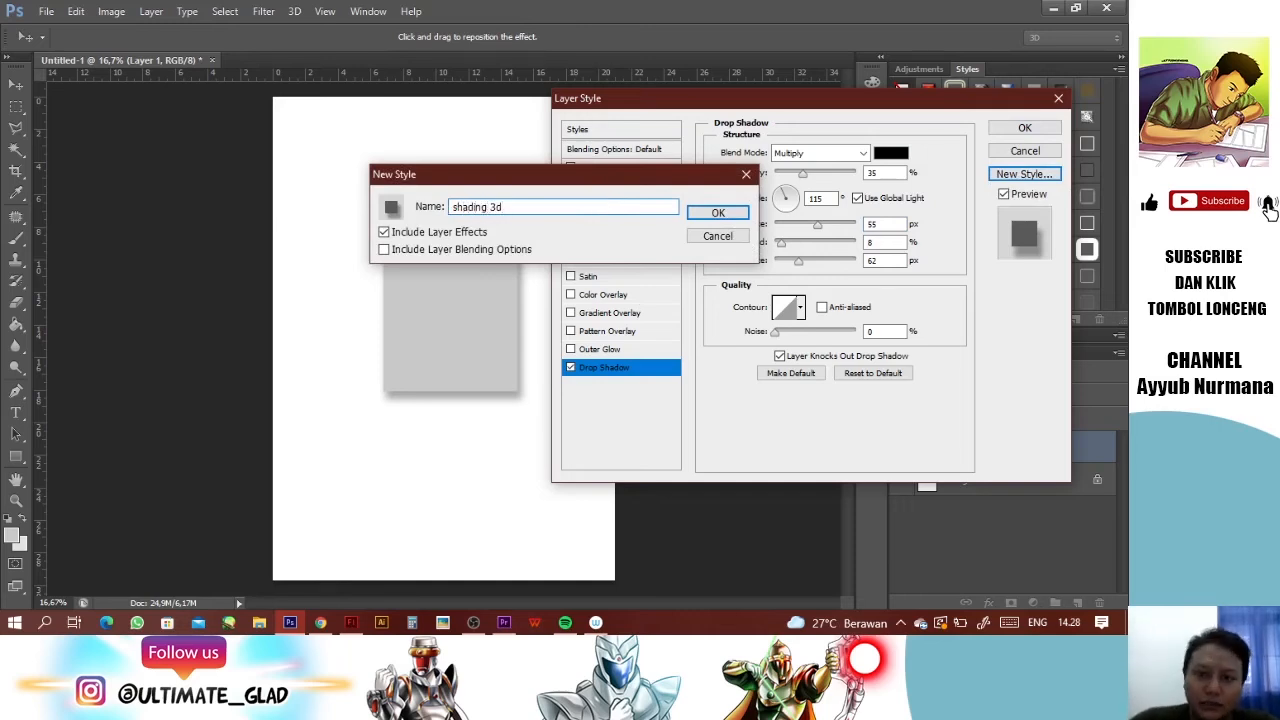
type("ding 3d")
key("Return")
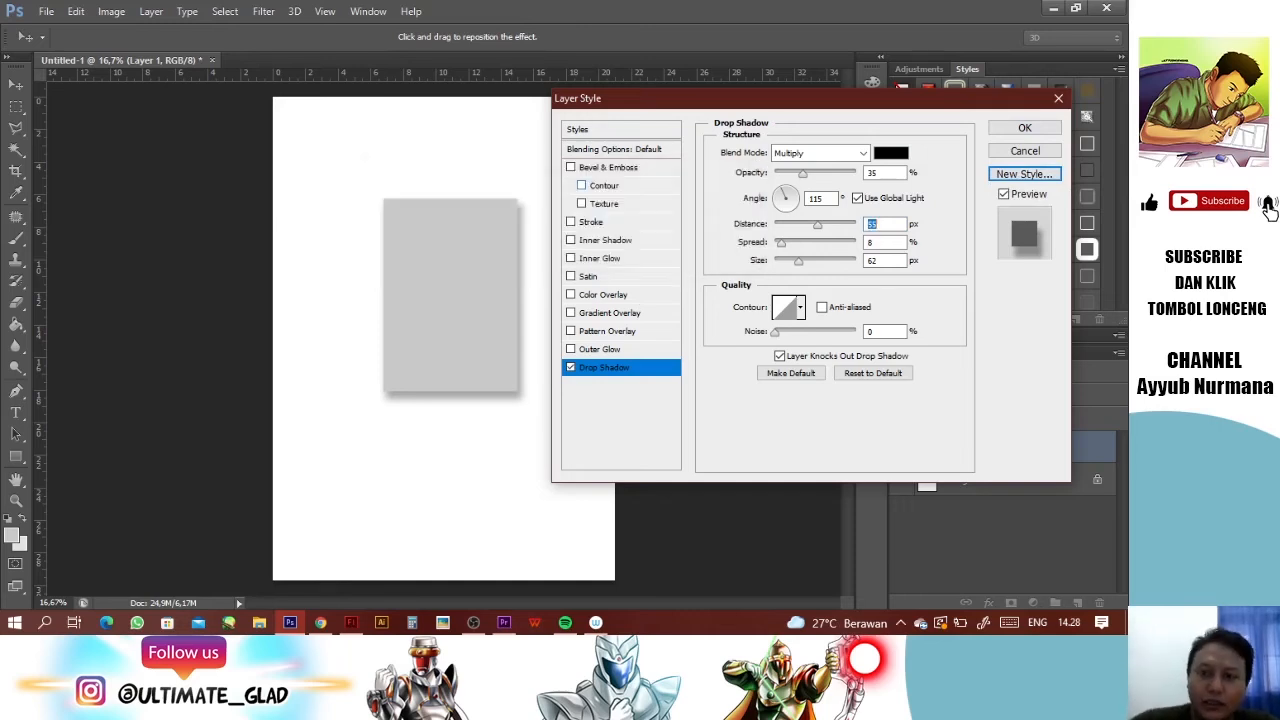
left_click(1030, 128)
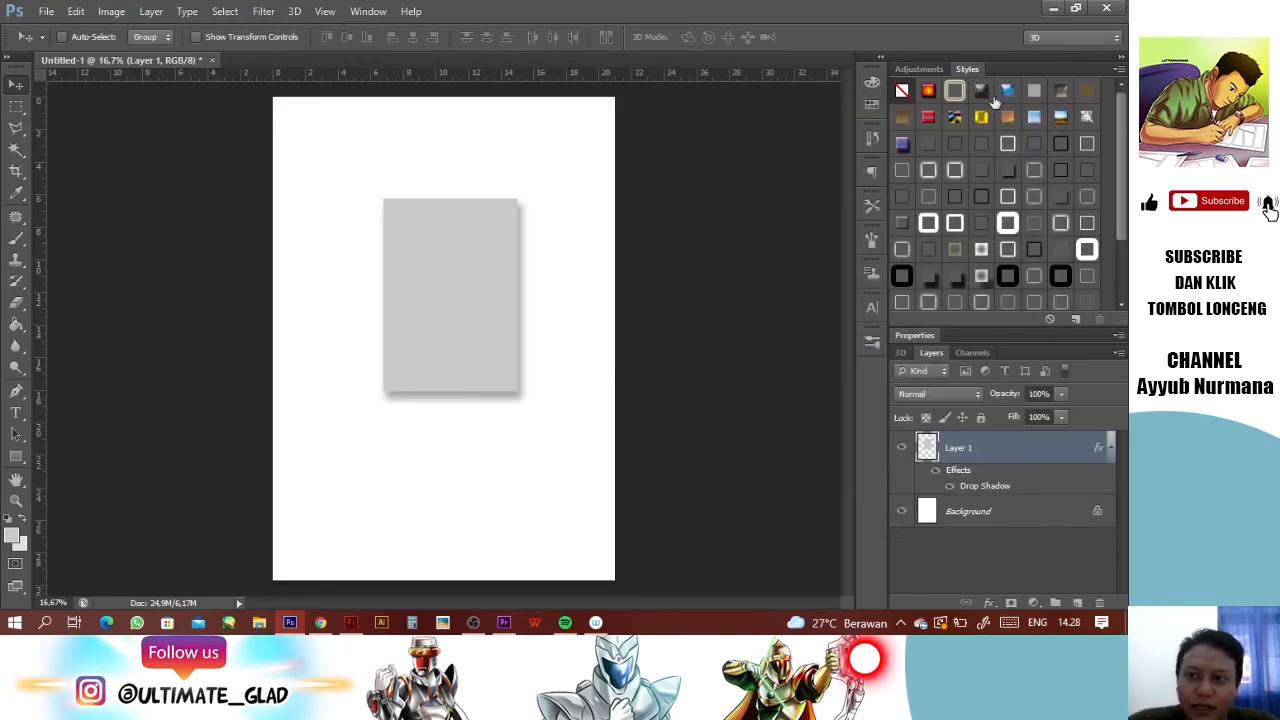
Step: Look through the saved layer styles to find the newly added shading 3d preset
scroll(1010, 200, "down", 2)
scroll(960, 230, "up", 2)
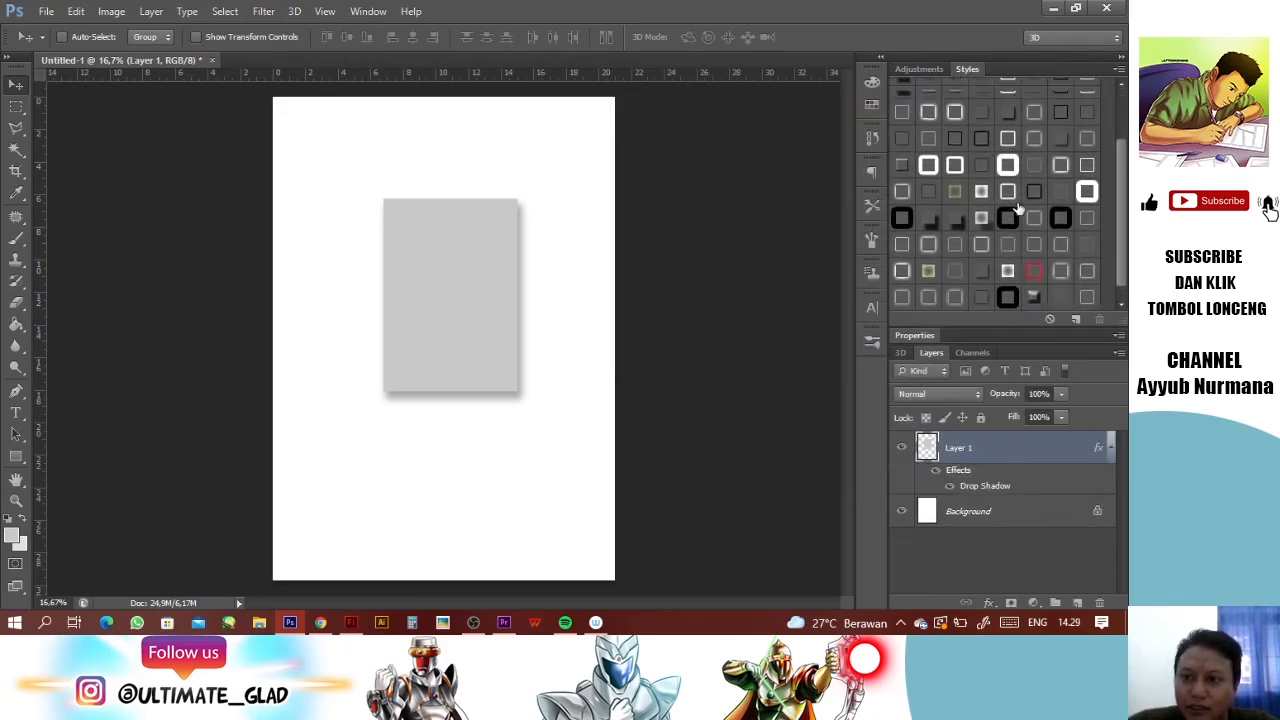
scroll(1000, 195, "down", 2)
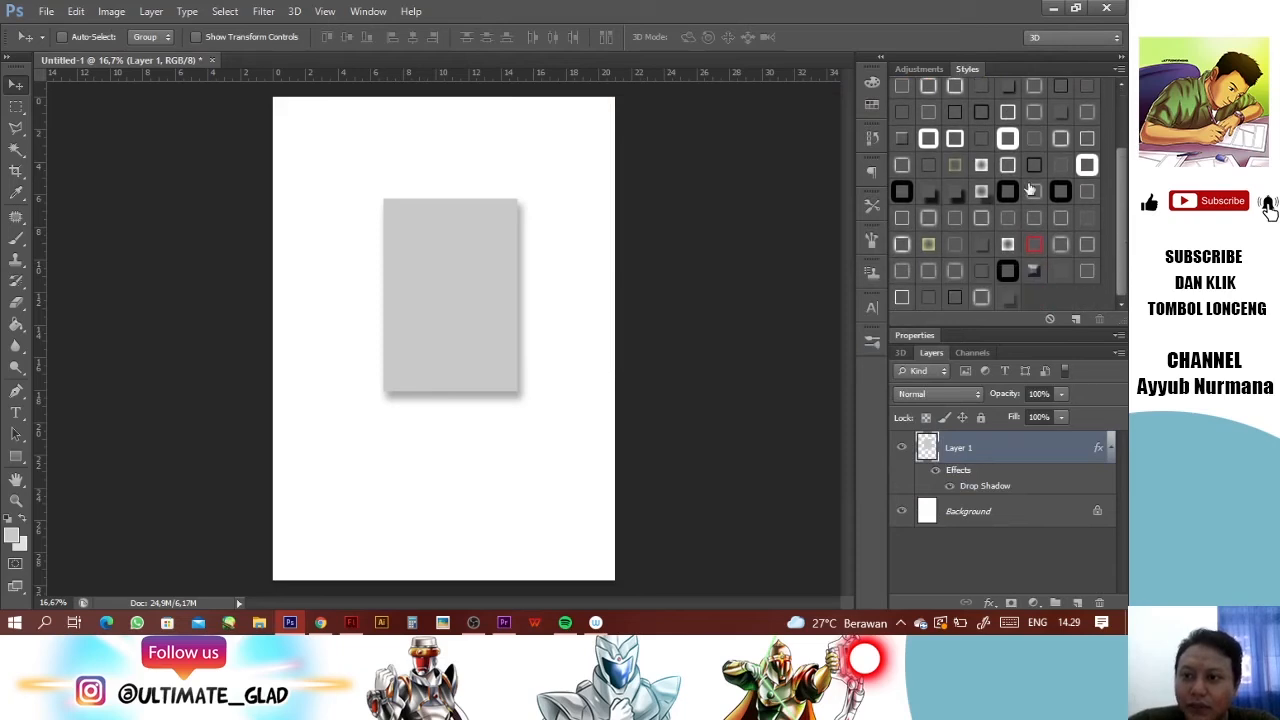
scroll(1008, 192, "up", 2)
scroll(995, 194, "up", 1)
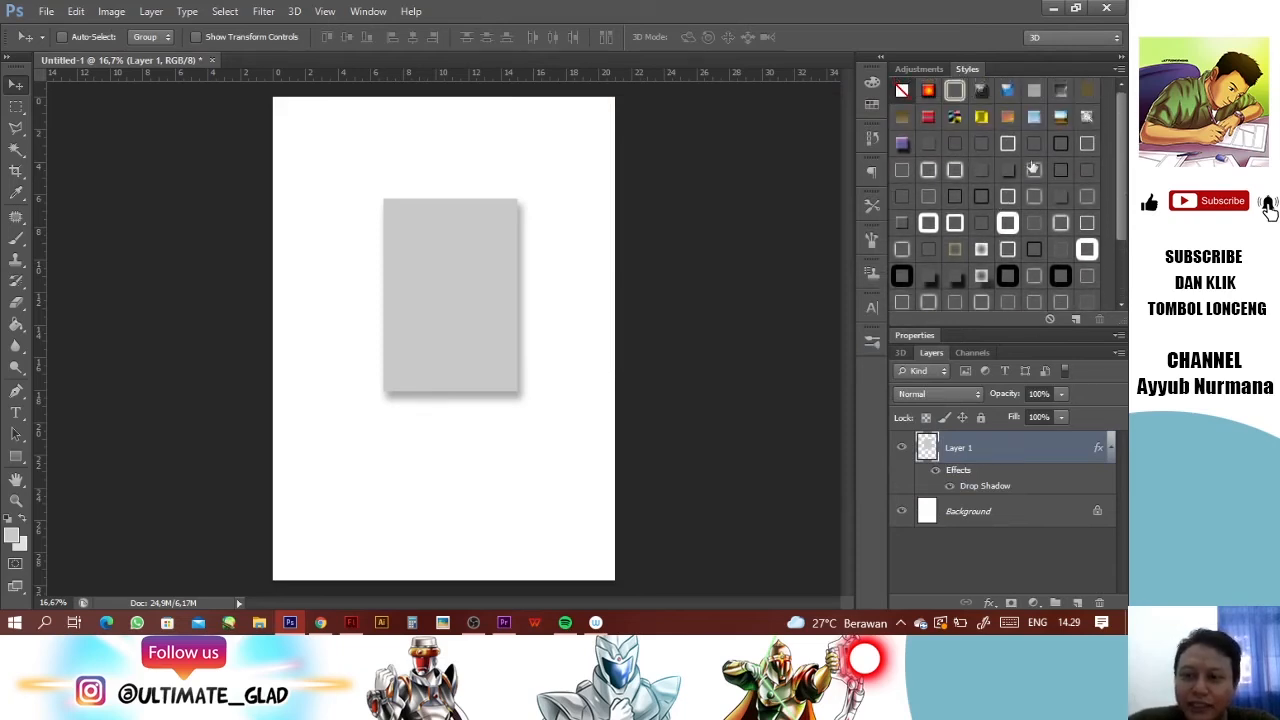
scroll(975, 258, "down", 2)
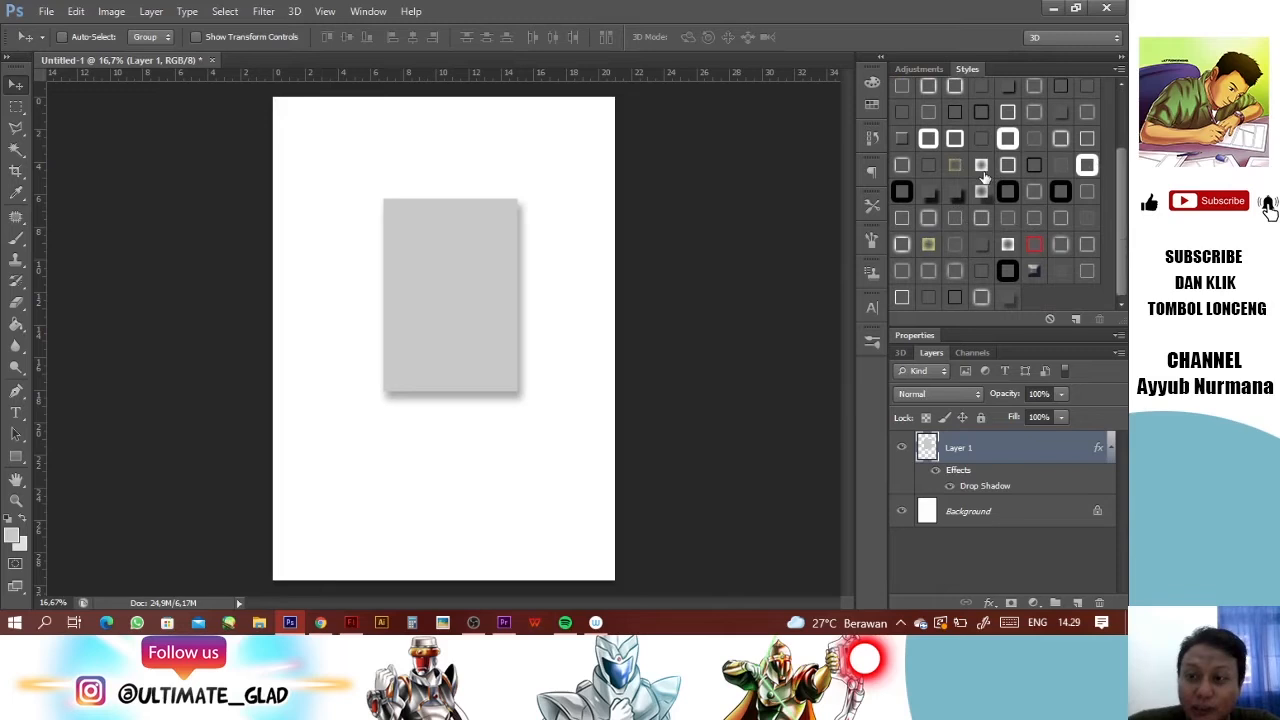
scroll(981, 190, "up", 2)
scroll(966, 174, "down", 2)
scroll(963, 168, "up", 2)
scroll(1020, 195, "down", 2)
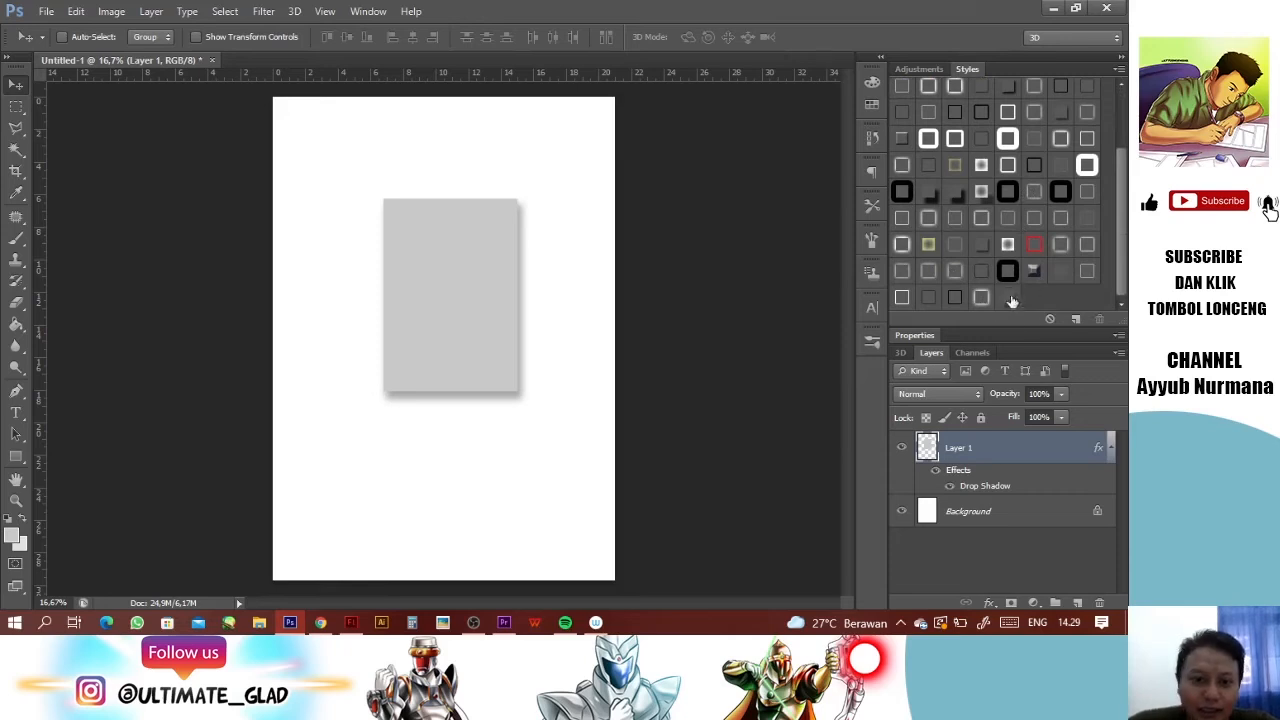
Step: Select the rectangle's outline on Layer 1, fill it with pale blue #d2e2e7 and deselect it
left_click(928, 451, "ctrl")
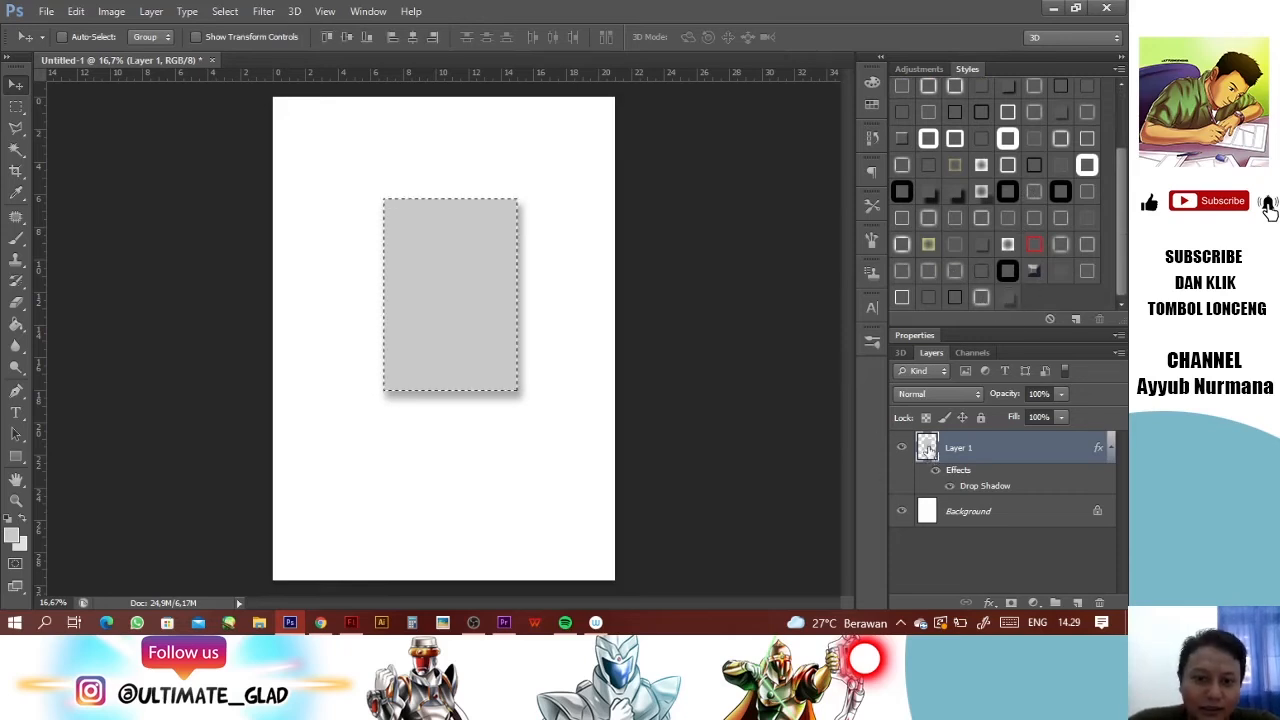
key("ctrl+d")
left_click(928, 451, "ctrl")
left_click(13, 537)
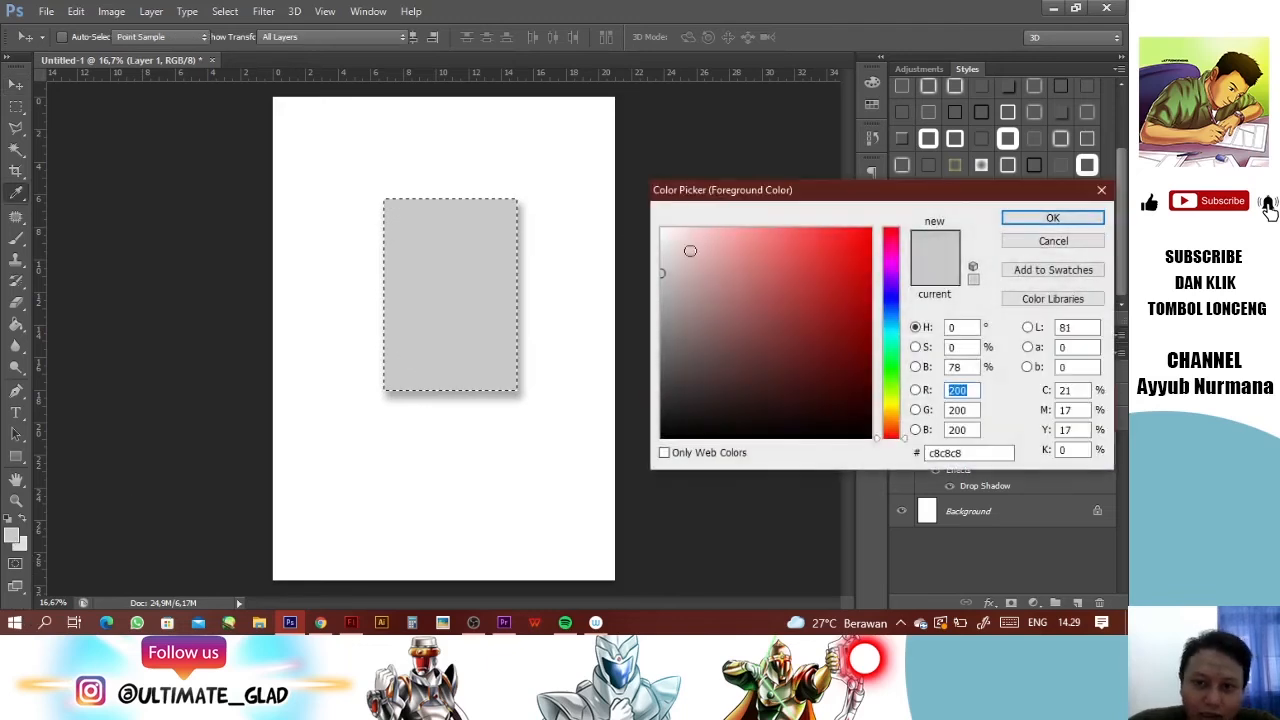
left_click(890, 325)
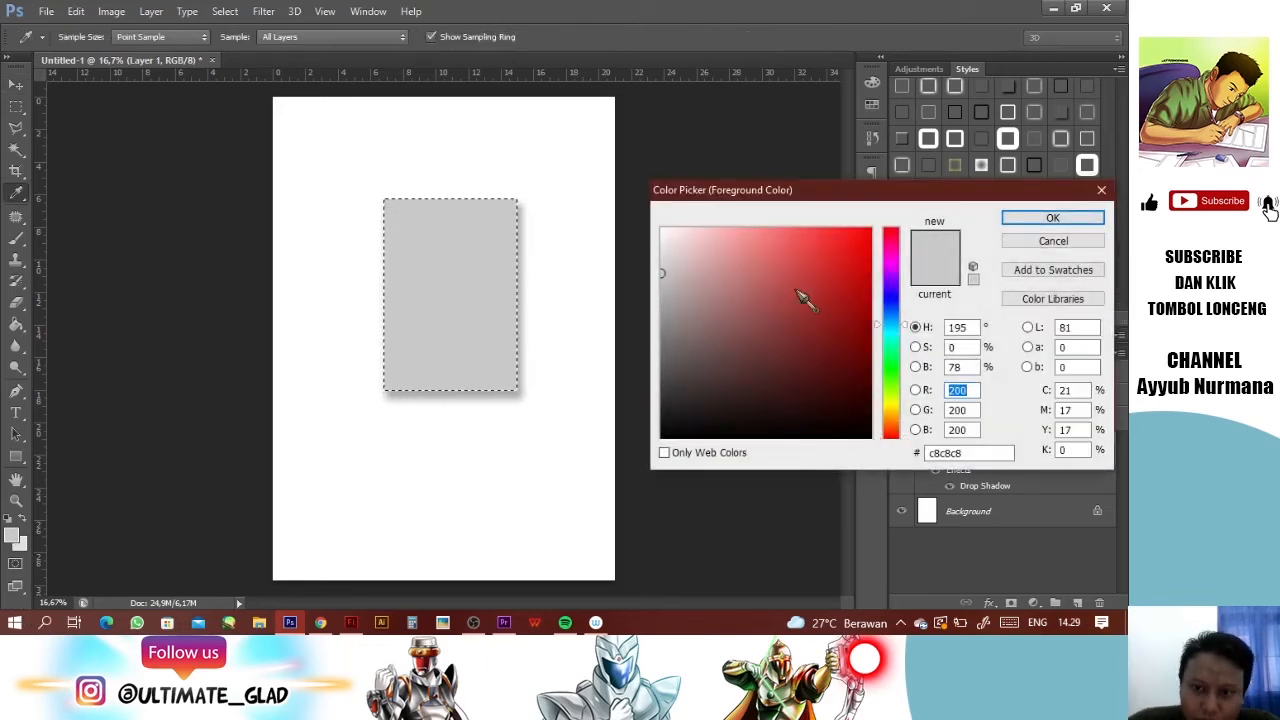
left_click(679, 247)
left_click(1050, 218)
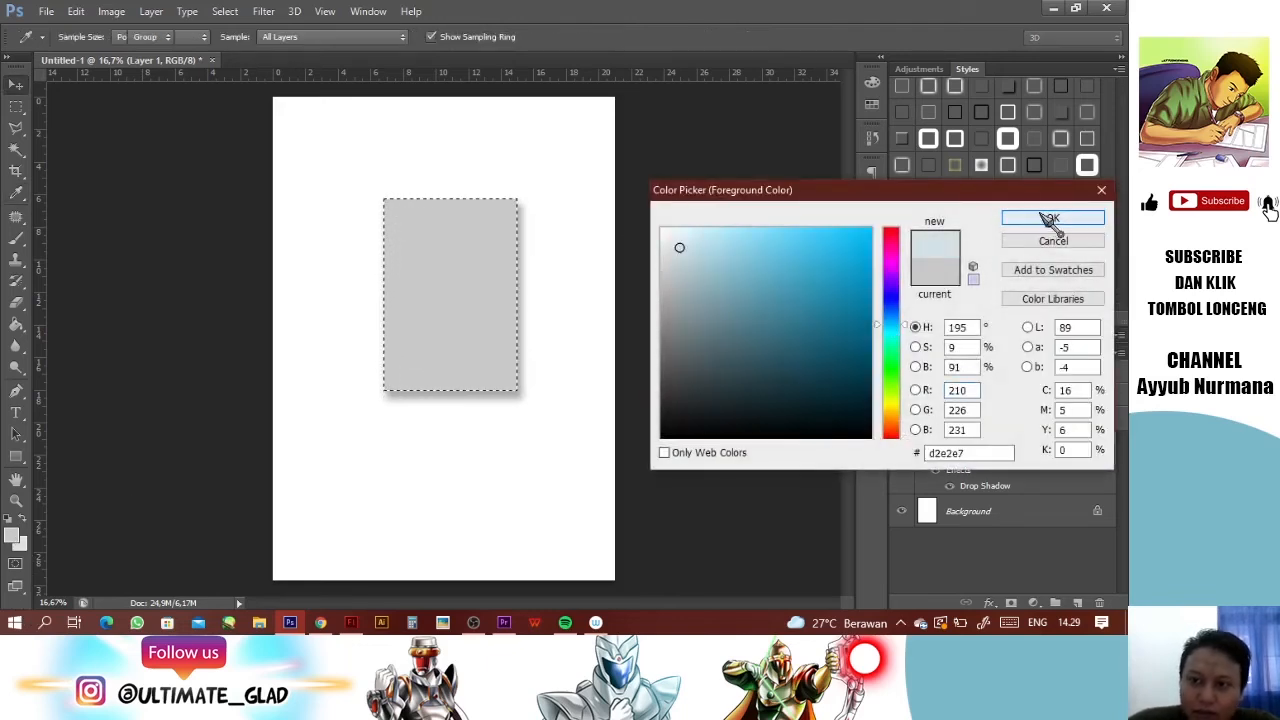
key("alt+BackSpace")
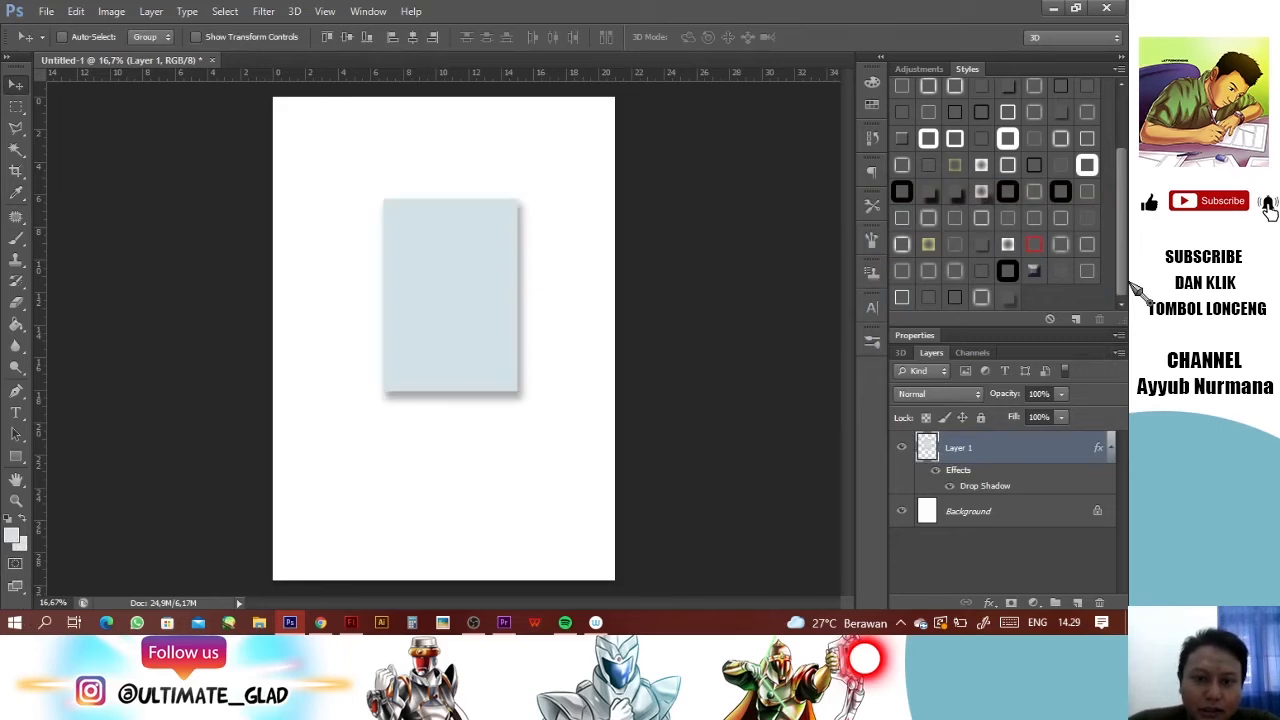
key("ctrl+plus")
key("ctrl+minus")
Step: Try a preset outer glow style and some other preset drop shadow styles on the blue rectangle's layer
left_click(979, 298)
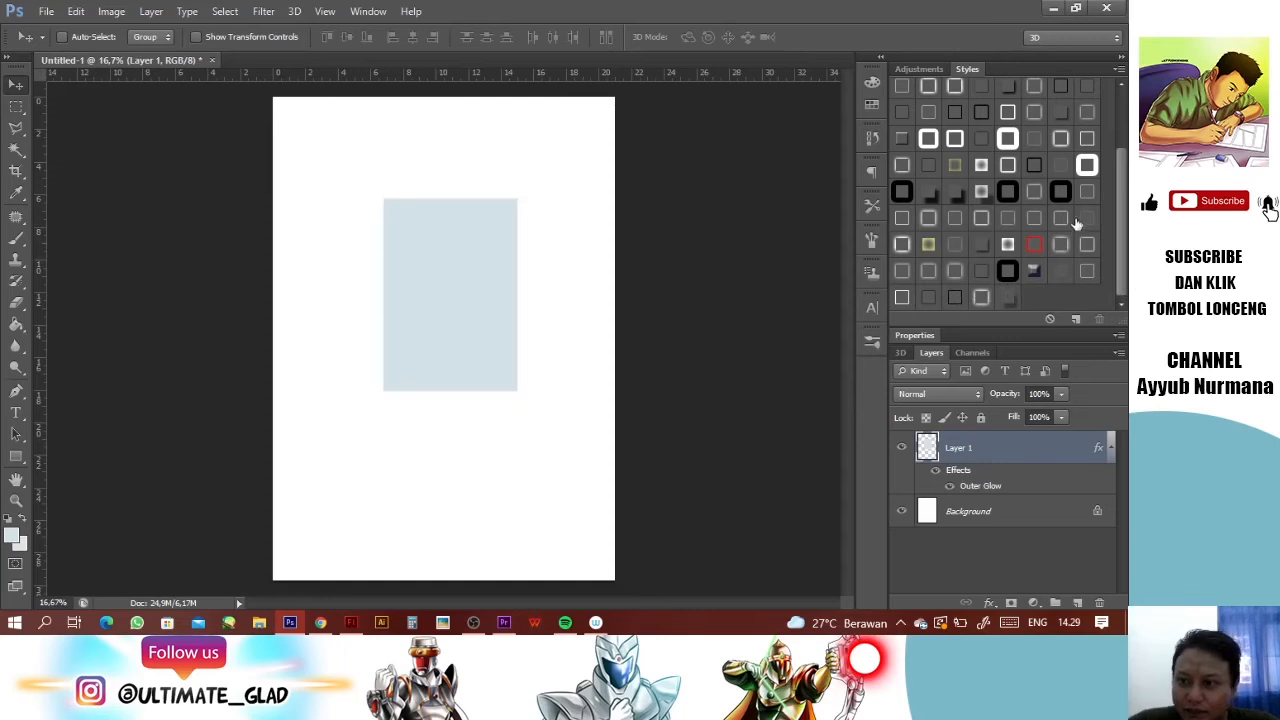
scroll(1053, 178, "up", 1)
left_click(1065, 131)
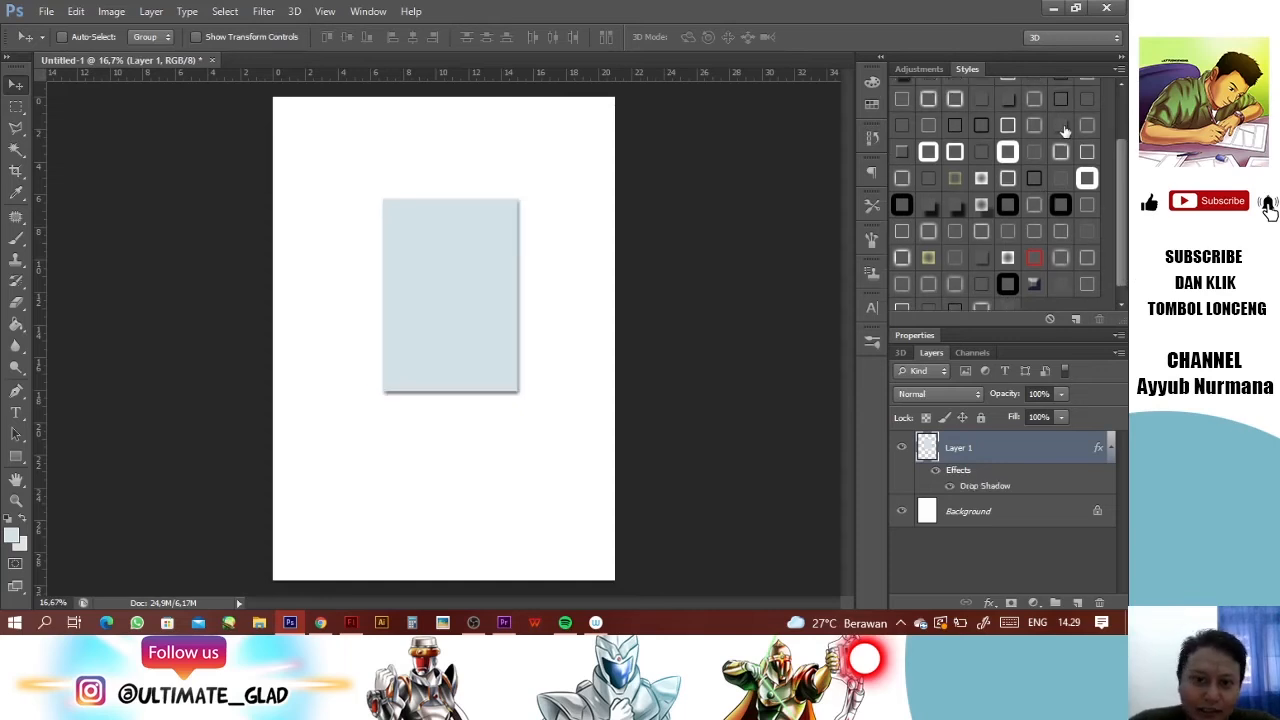
scroll(1040, 135, "up", 3)
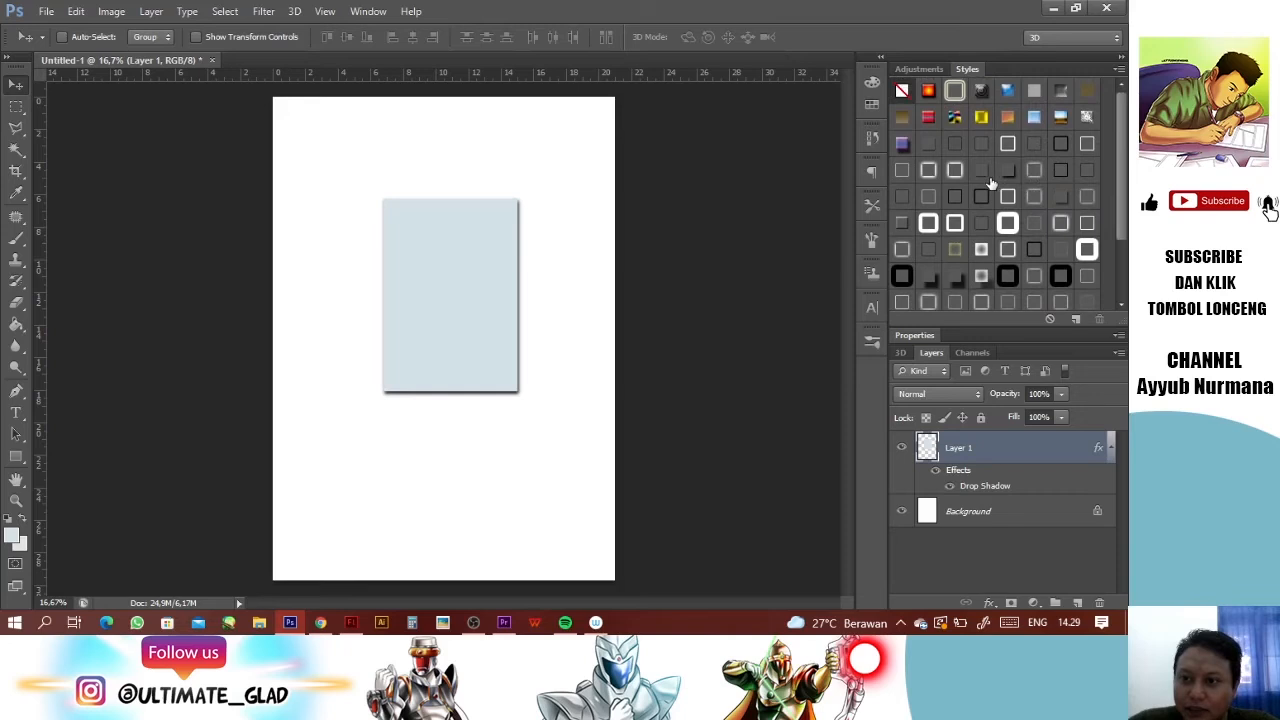
left_click(956, 282)
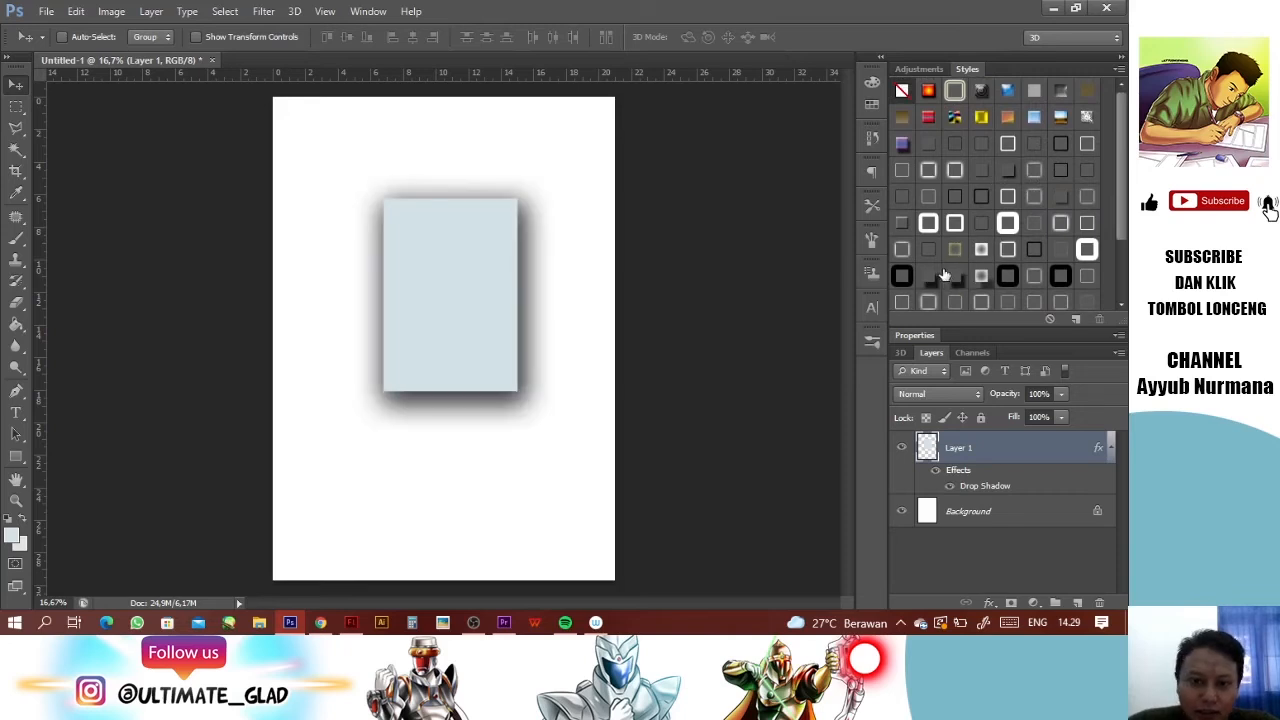
Step: Apply the saved shading 3d style to the blue rectangle's layer
scroll(1041, 285, "down", 3)
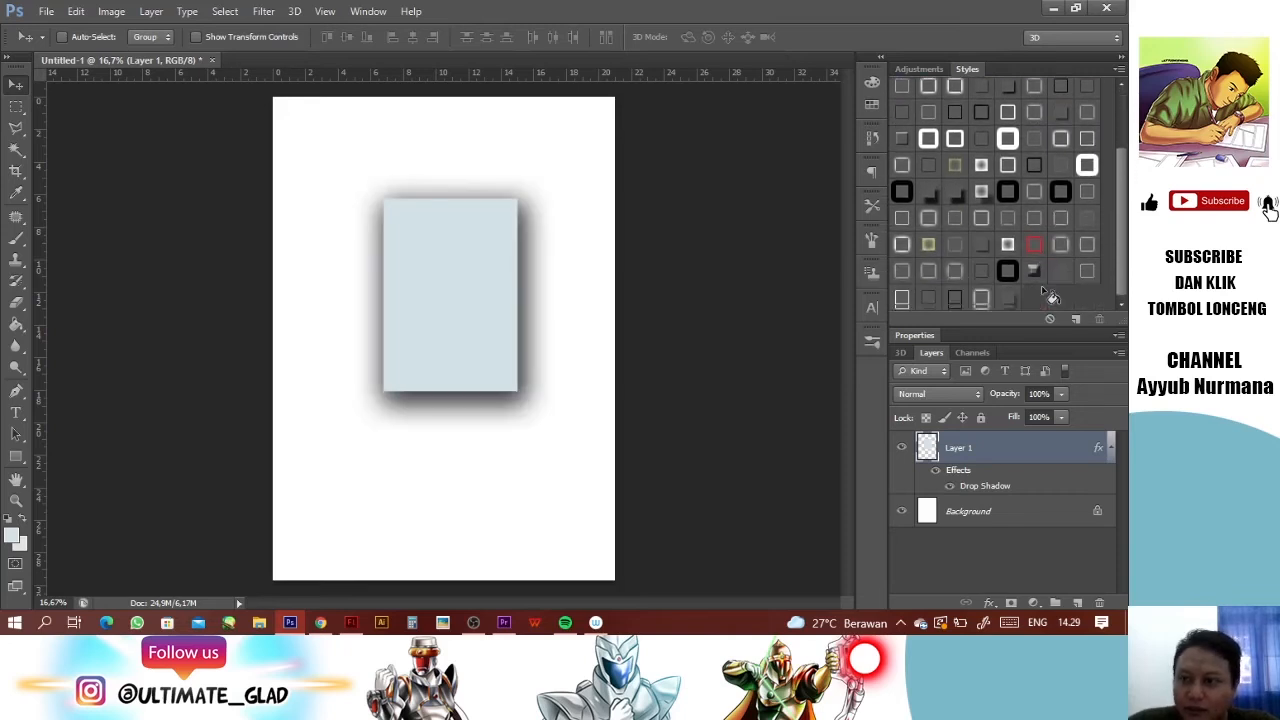
left_click(1010, 297)
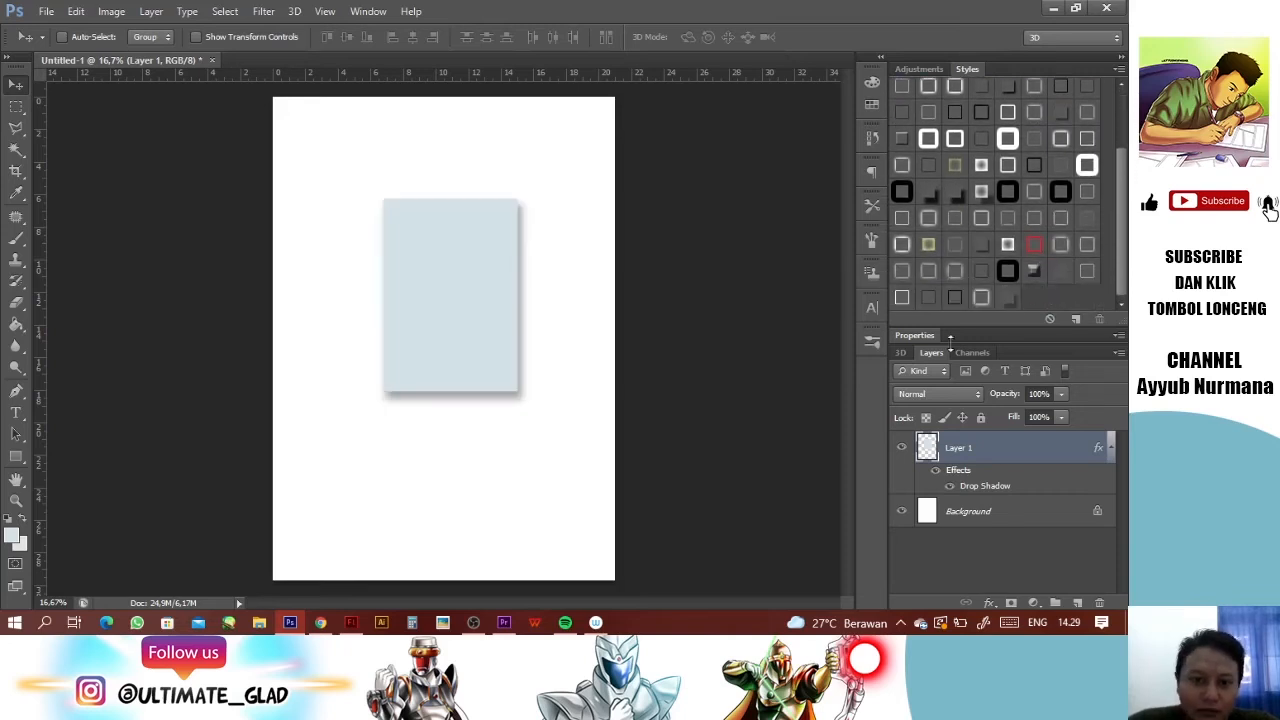
Step: Duplicate Layer 1 and move the copied rectangle about 3 cm right and 3 cm down
right_click(1030, 450)
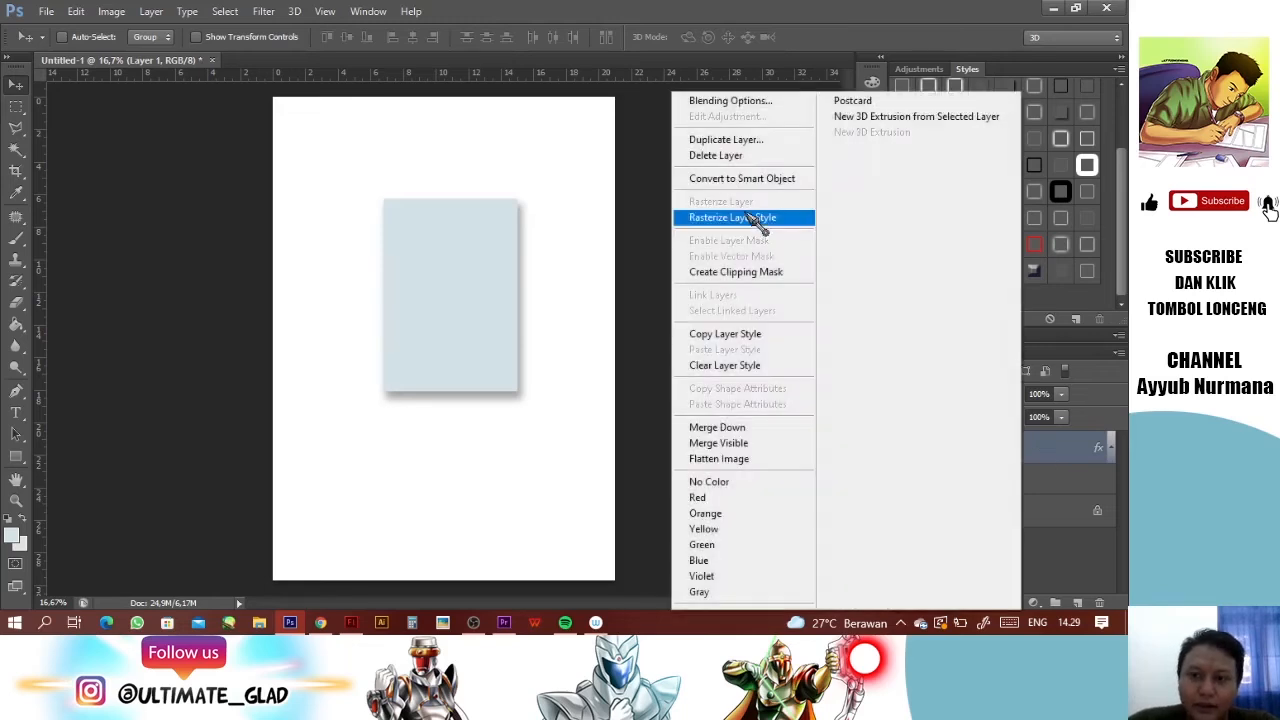
left_click(745, 140)
left_click(737, 191)
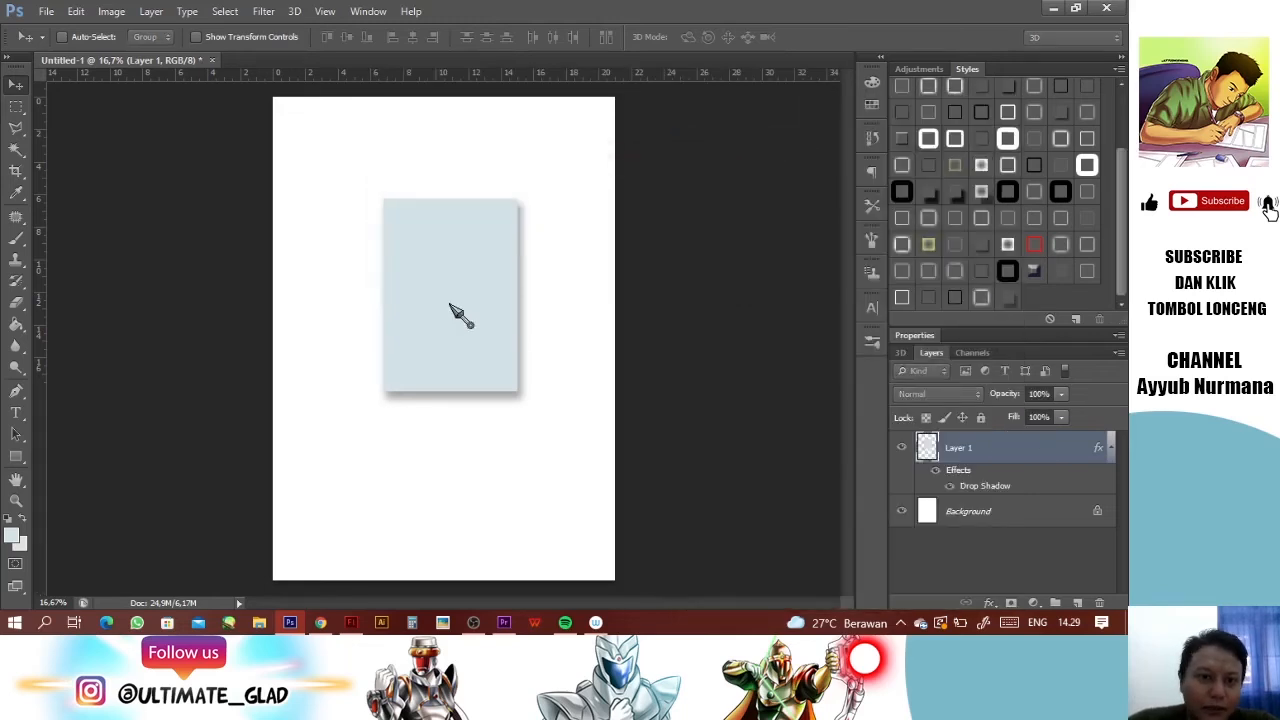
mouse_move(486, 300)
left_mouse_down()
mouse_move(513, 318)
mouse_move(500, 318)
left_mouse_up()
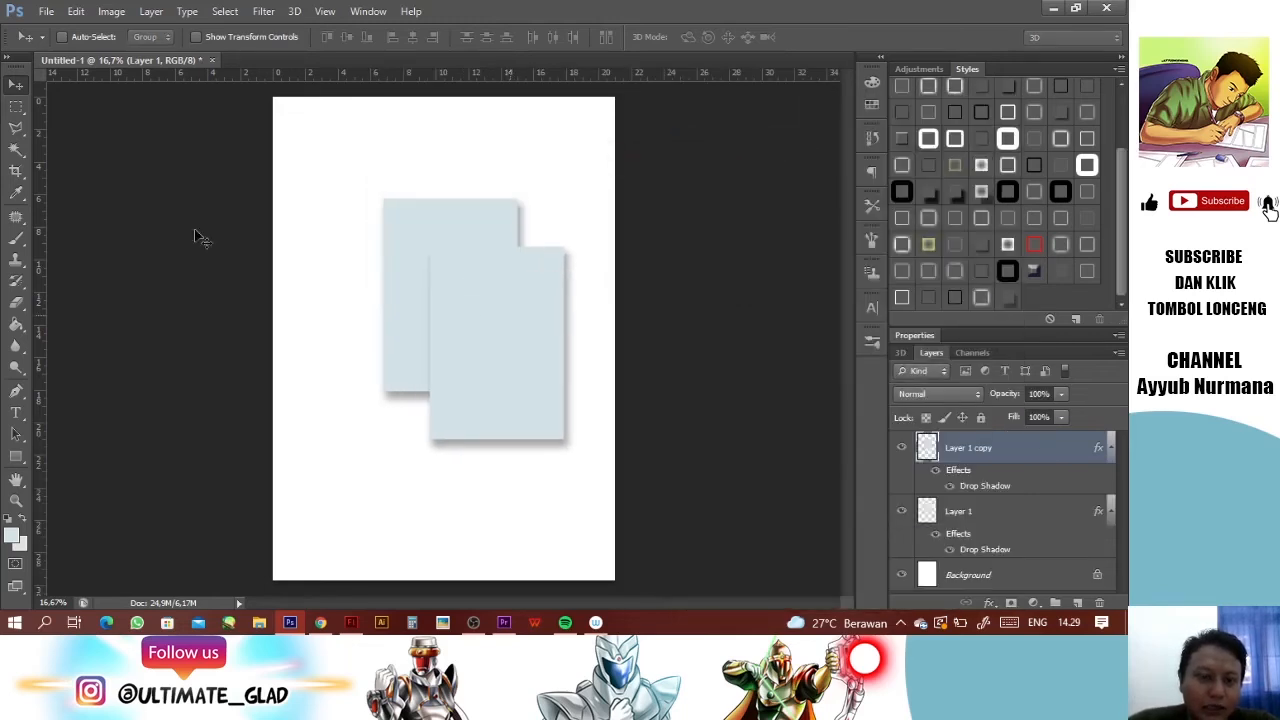
Step: Rotate the copied rectangle about 15.5° clockwise
left_click(75, 11)
mouse_move(130, 330)
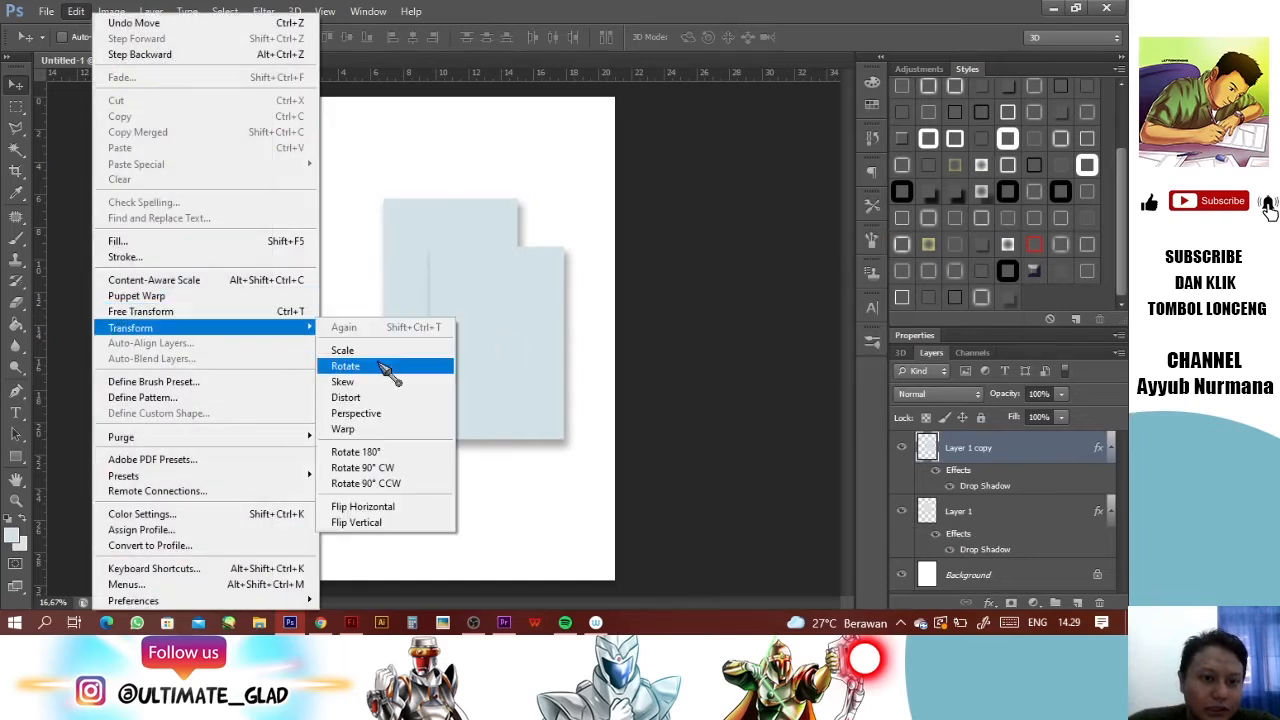
left_click(385, 365)
left_click_drag(583, 250, 630, 258)
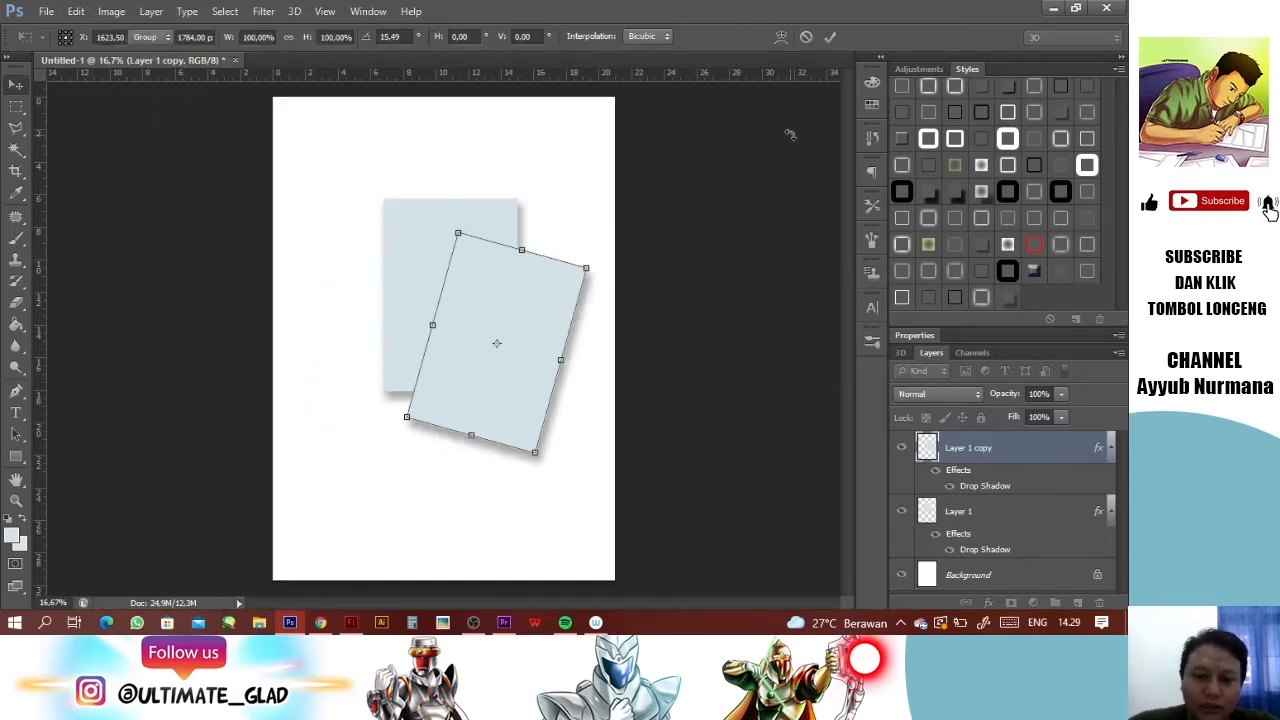
key("Return")
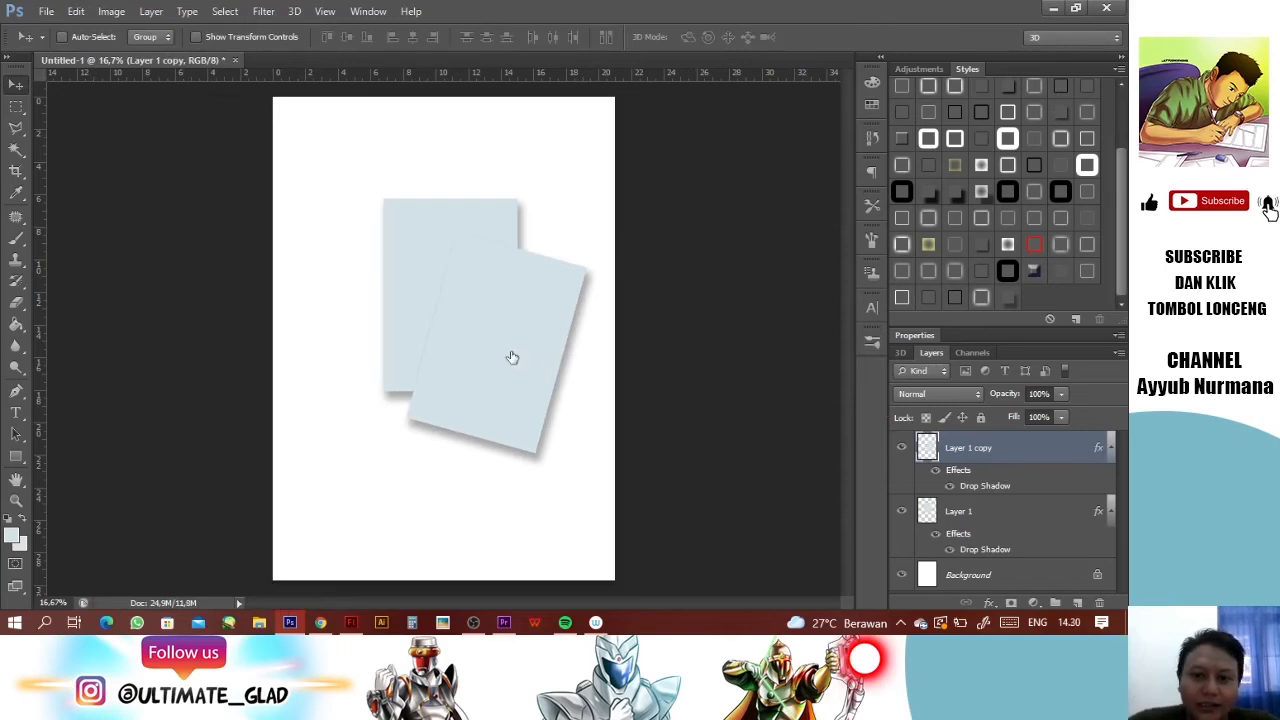
Step: Set the drop shadow of Layer 1 copy to 60% opacity and 32 px distance
double_click(1020, 447)
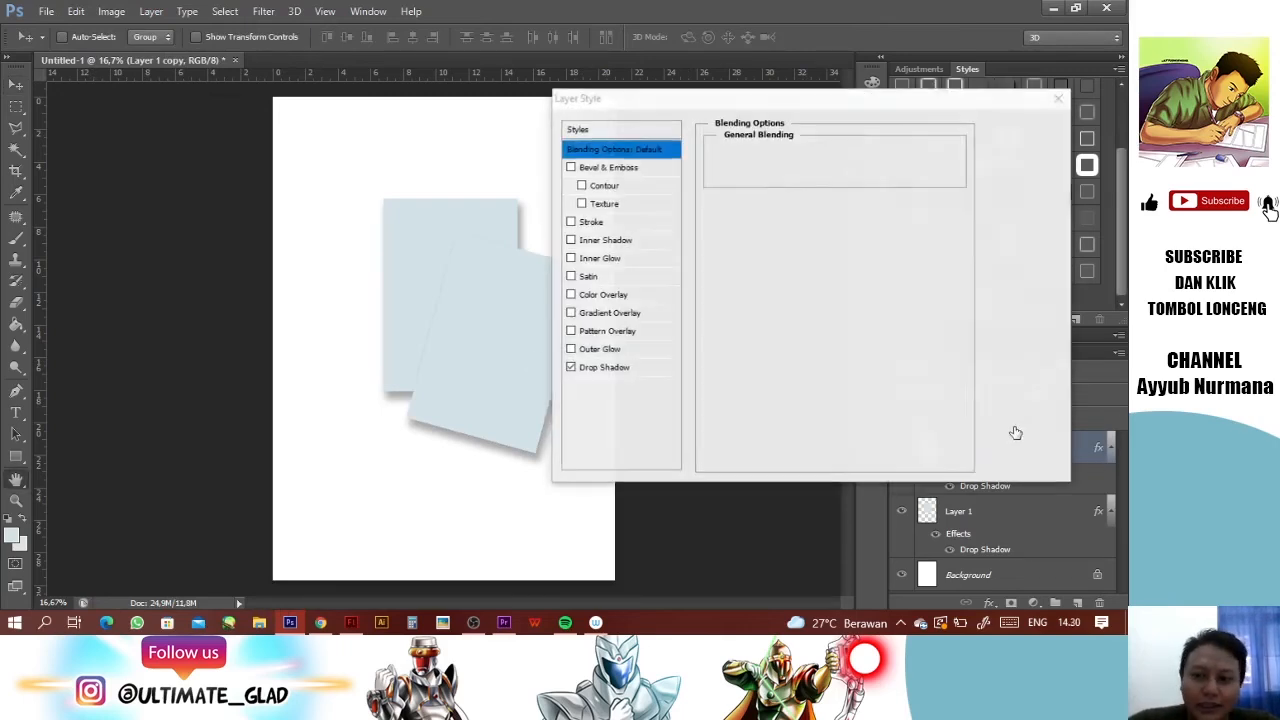
left_click(608, 370)
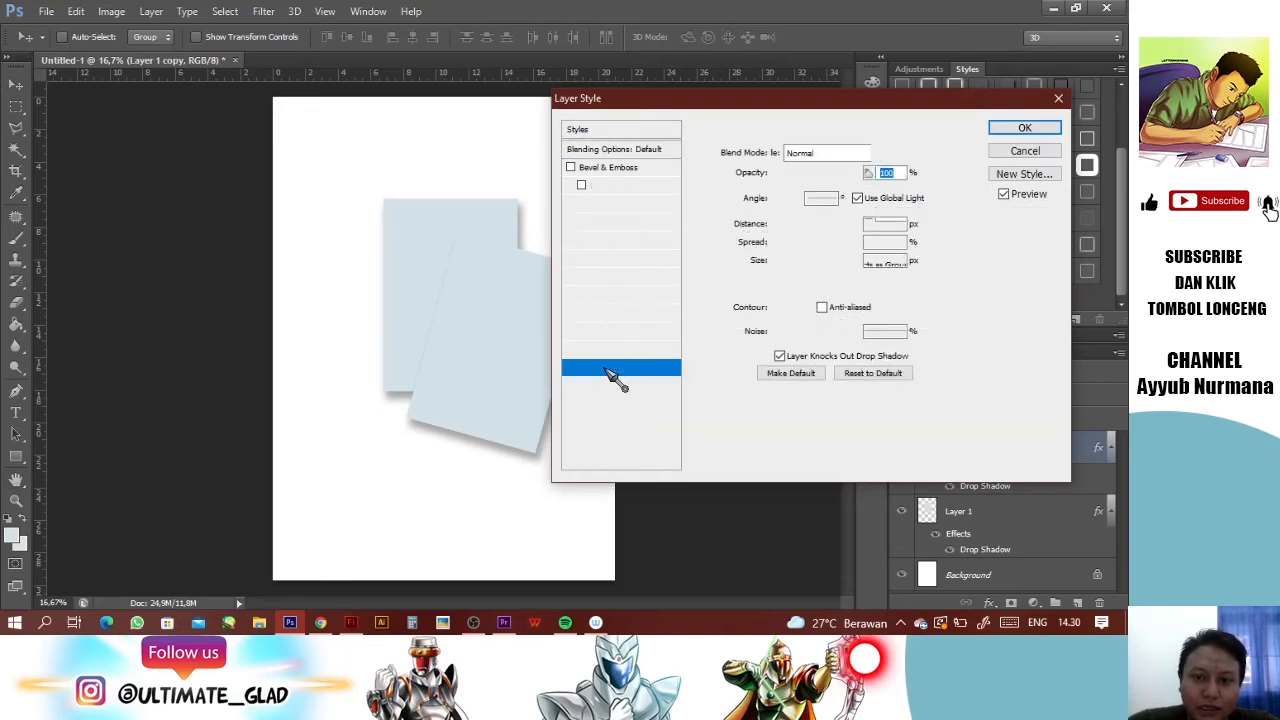
left_click_drag(803, 173, 824, 173)
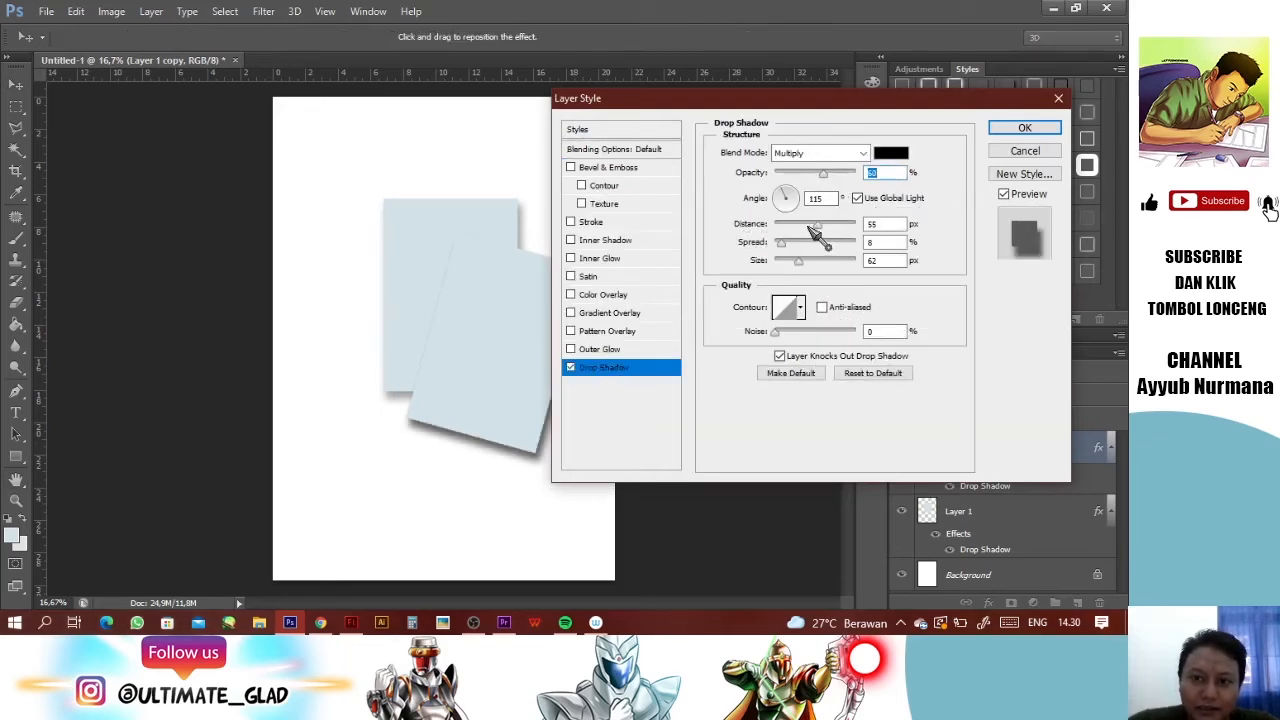
left_click_drag(820, 224, 802, 230)
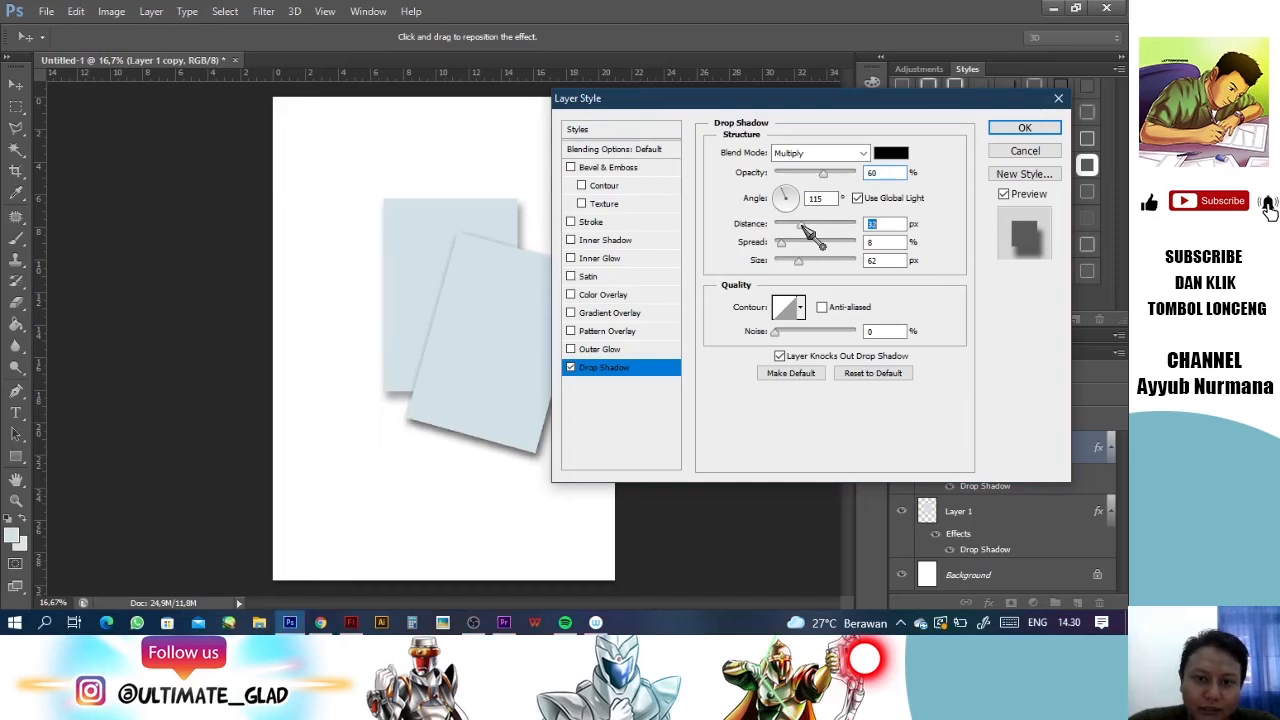
Step: Save the adjusted drop shadow as a new style with its default name and apply it to both rectangles' layers
left_click(1023, 178)
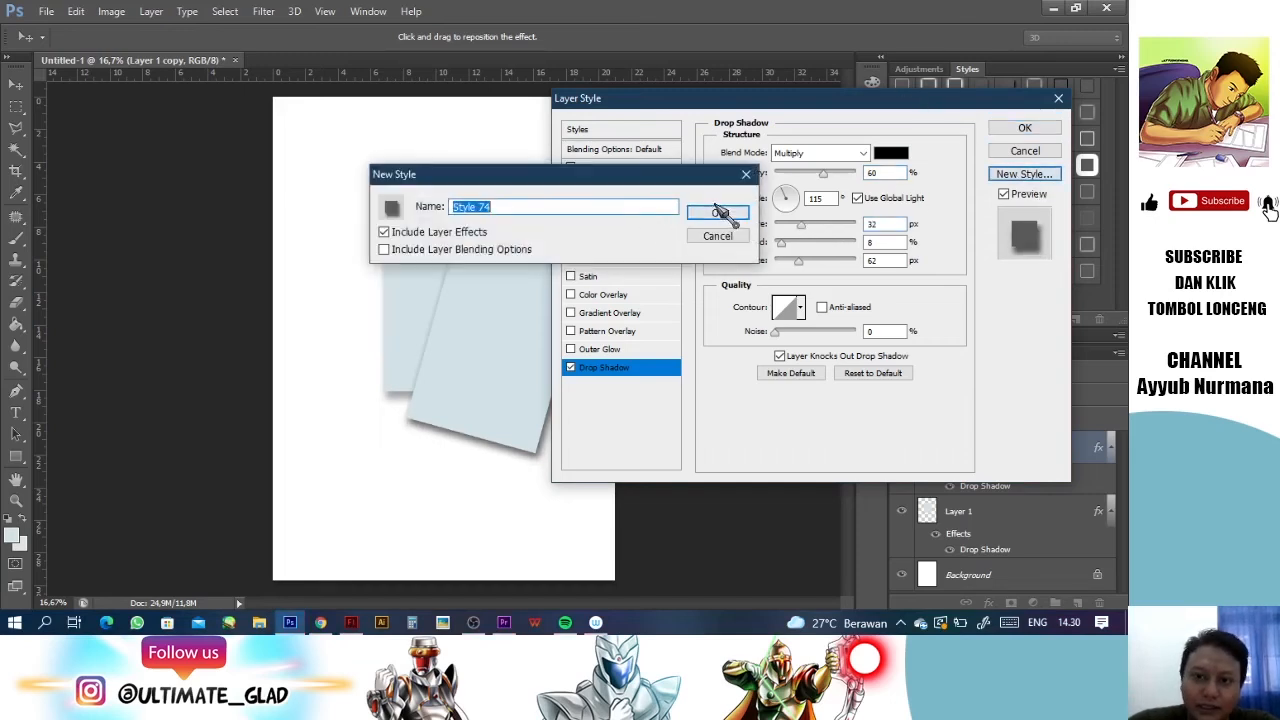
left_click(720, 214)
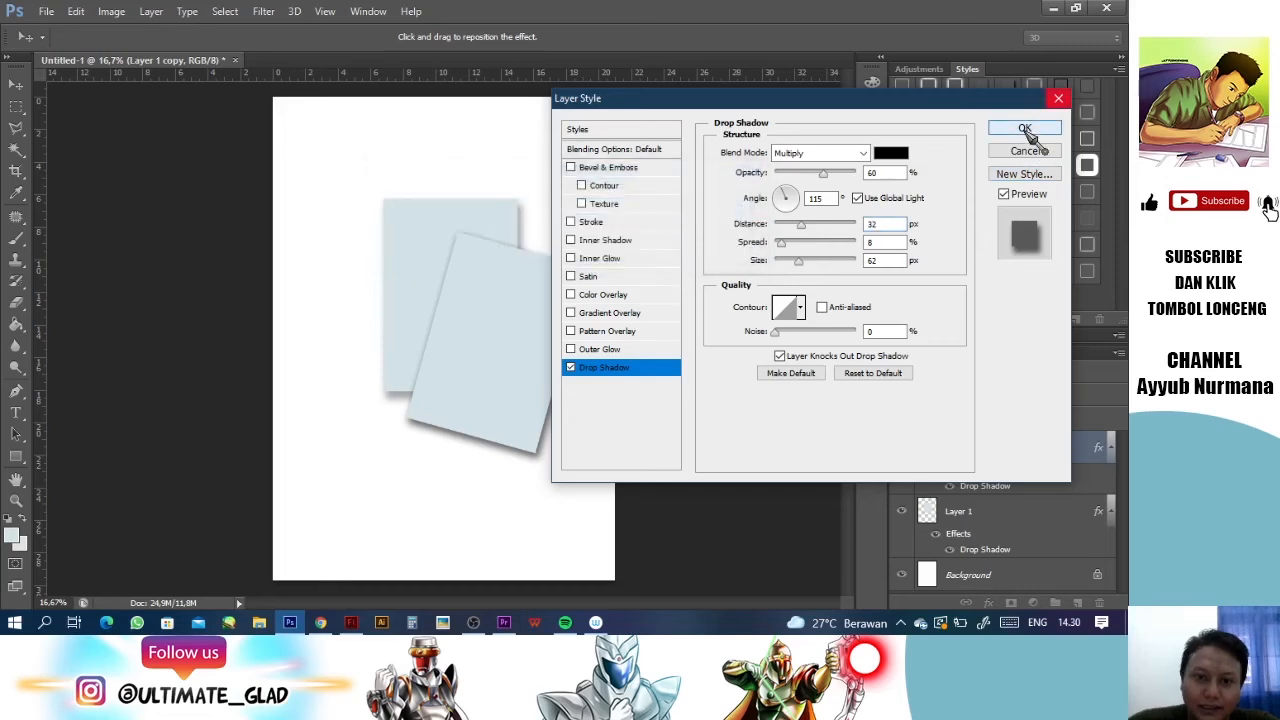
left_click(1024, 128)
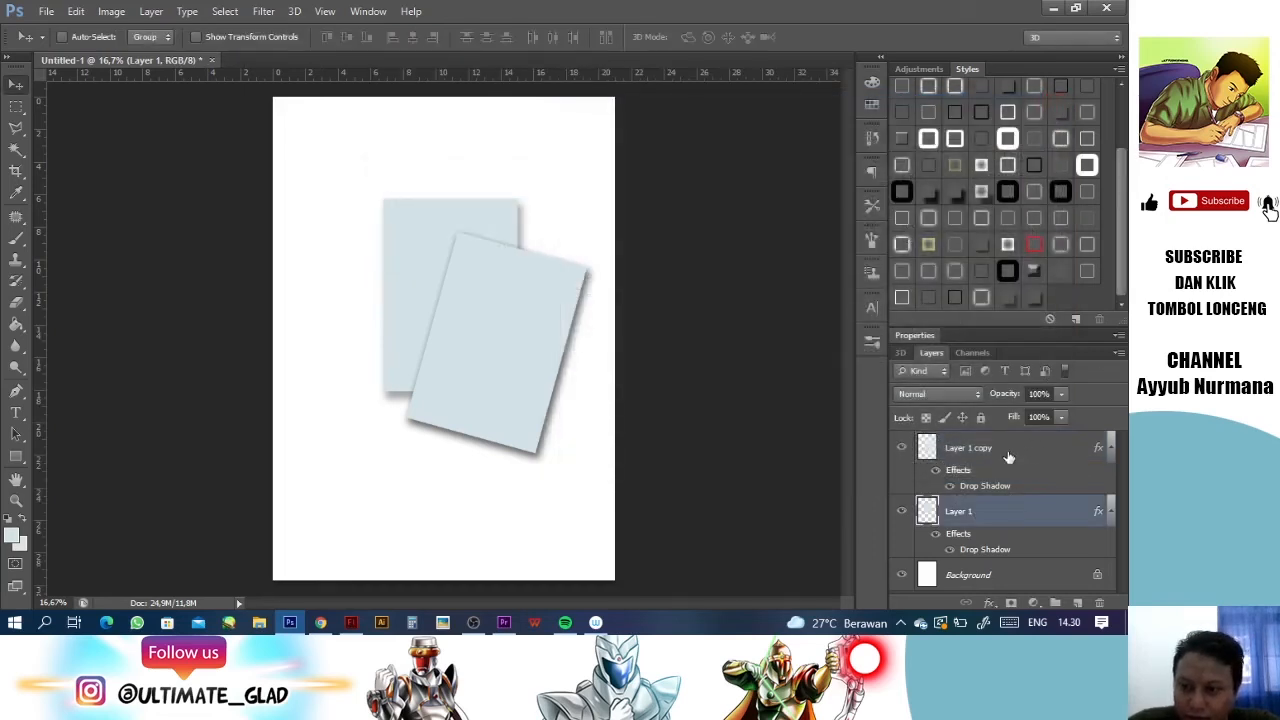
left_click(1008, 457, "shift")
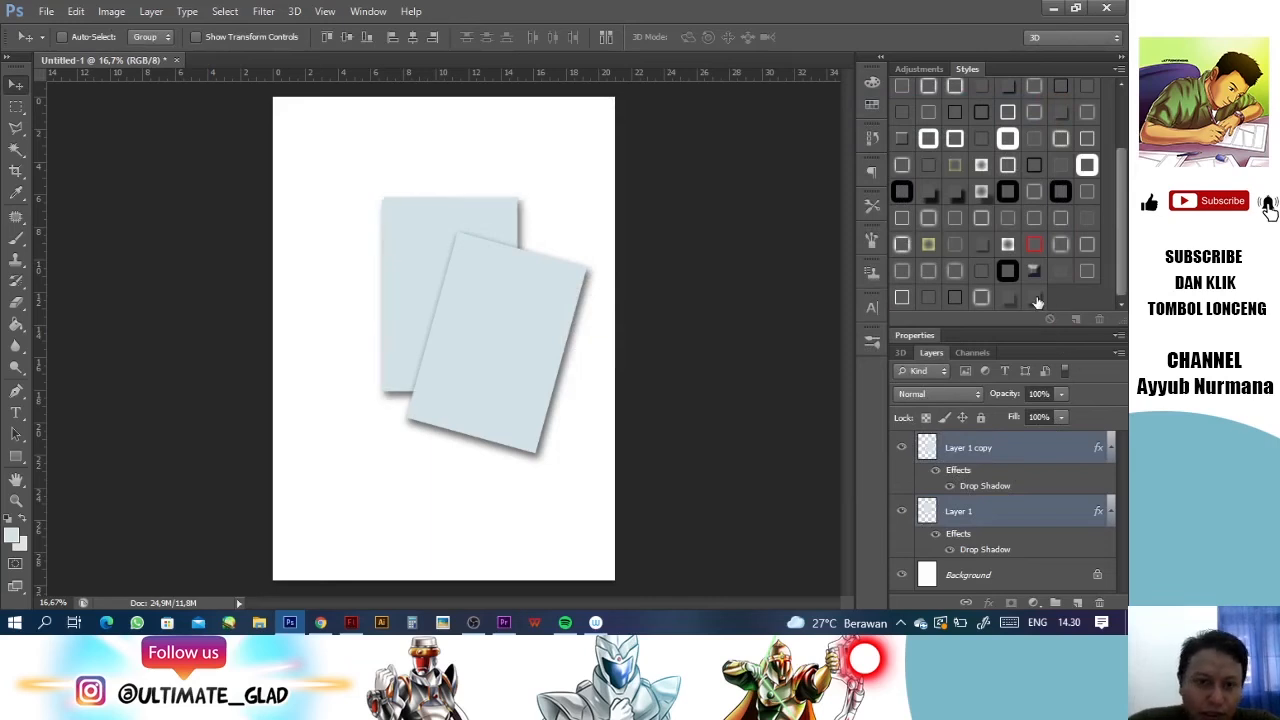
Step: Duplicate Layer 1 copy and move the new rectangle about 3 cm right and 5.5 cm down
left_click(1014, 458)
right_click(1018, 456)
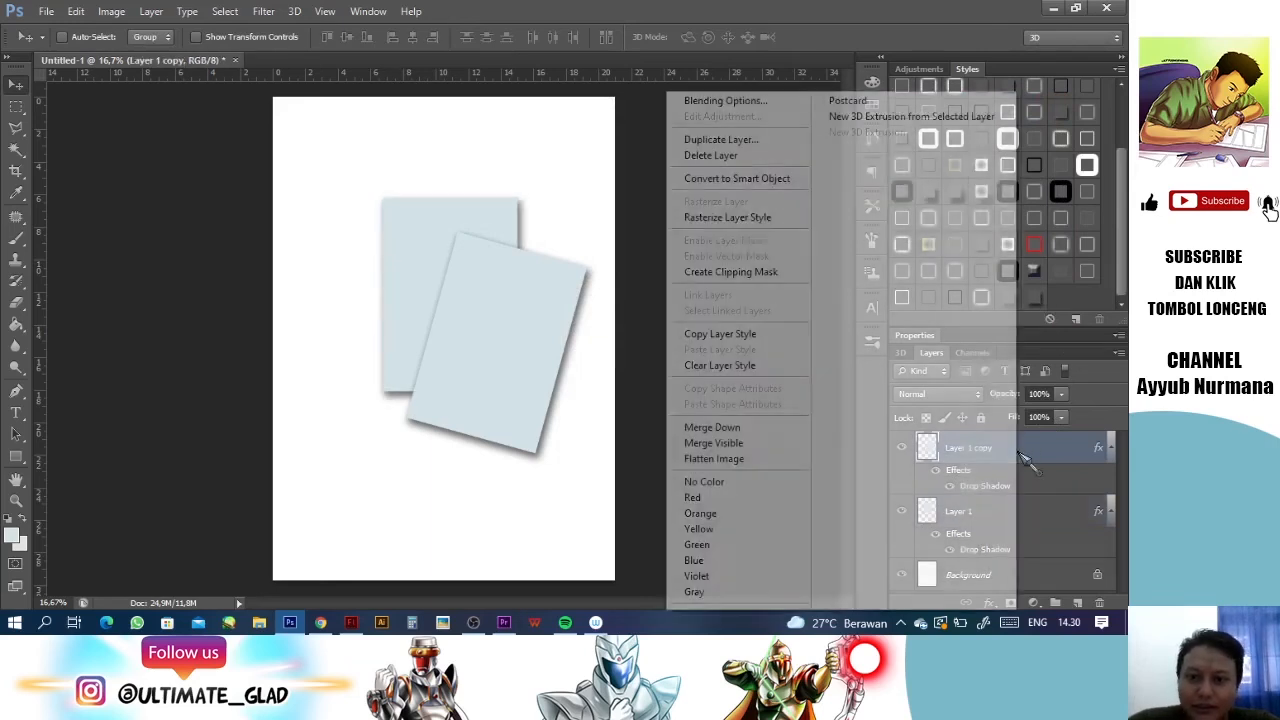
left_click(766, 138)
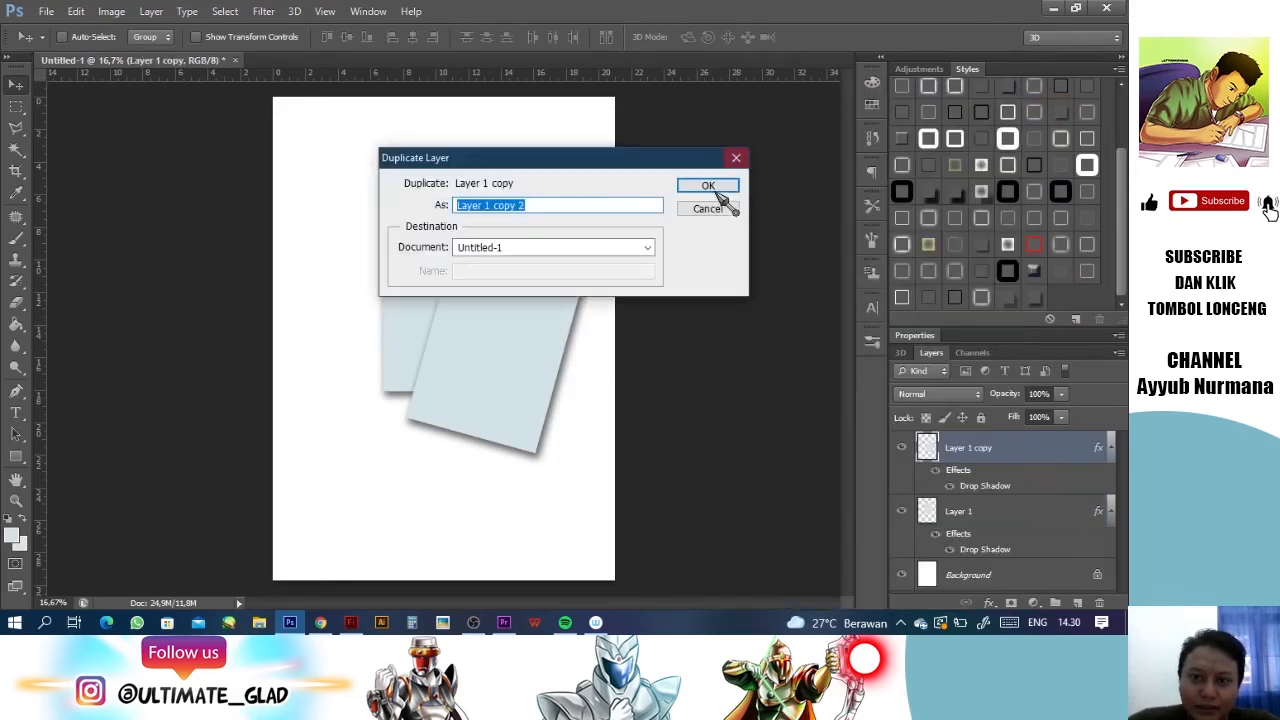
left_click(714, 190)
left_click_drag(503, 343, 392, 479)
left_click_drag(486, 427, 640, 388)
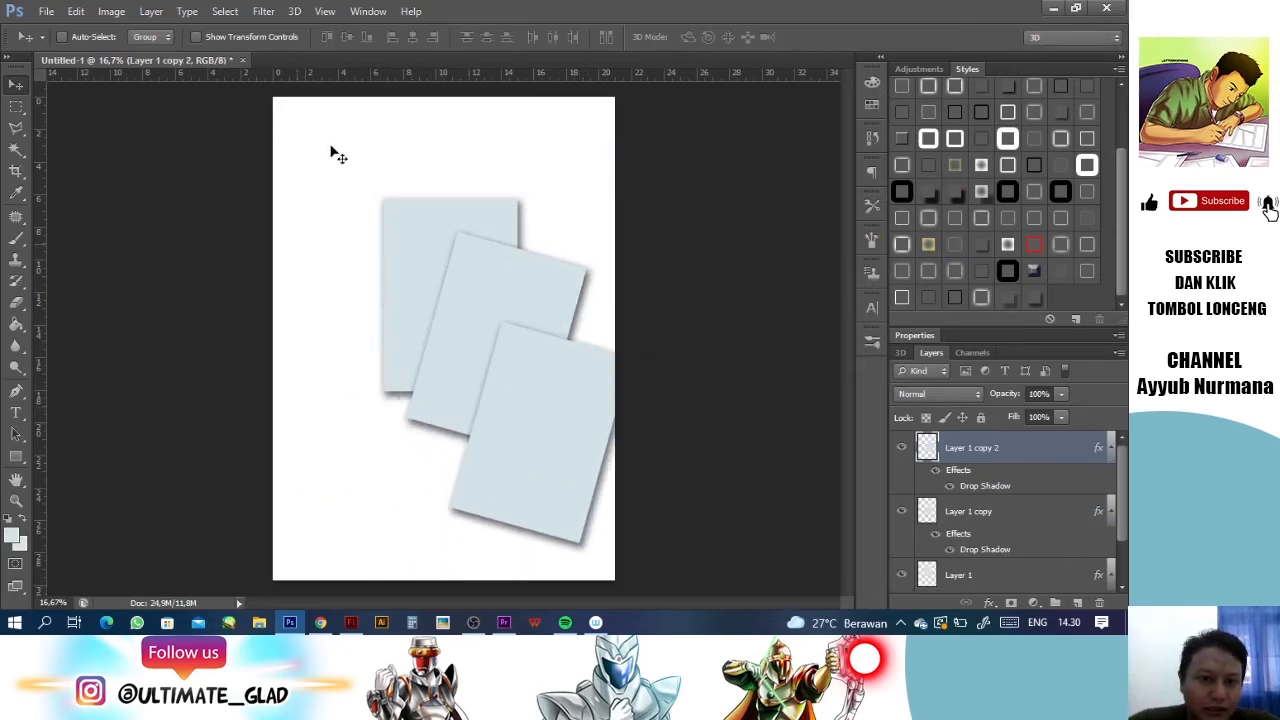
Step: Rotate the third rectangle about 14° clockwise
left_click(76, 11)
mouse_move(145, 328)
left_click(391, 368)
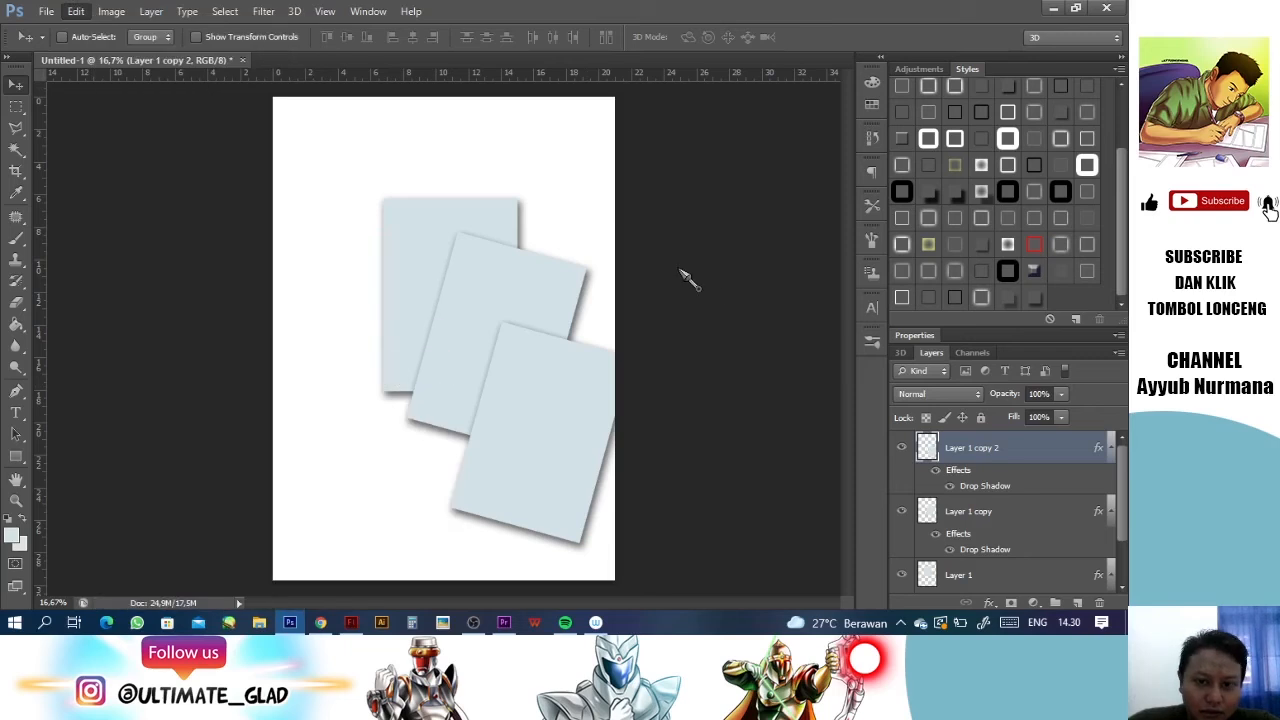
left_click_drag(674, 331, 685, 342)
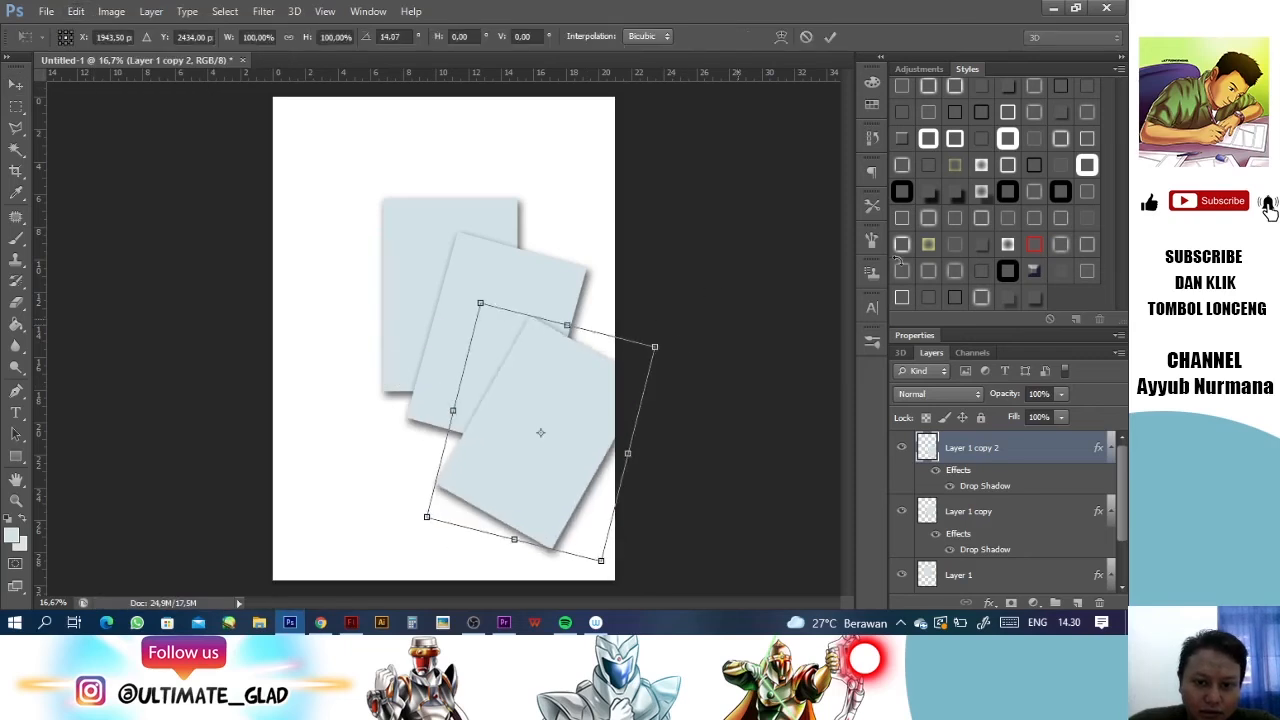
key("Return")
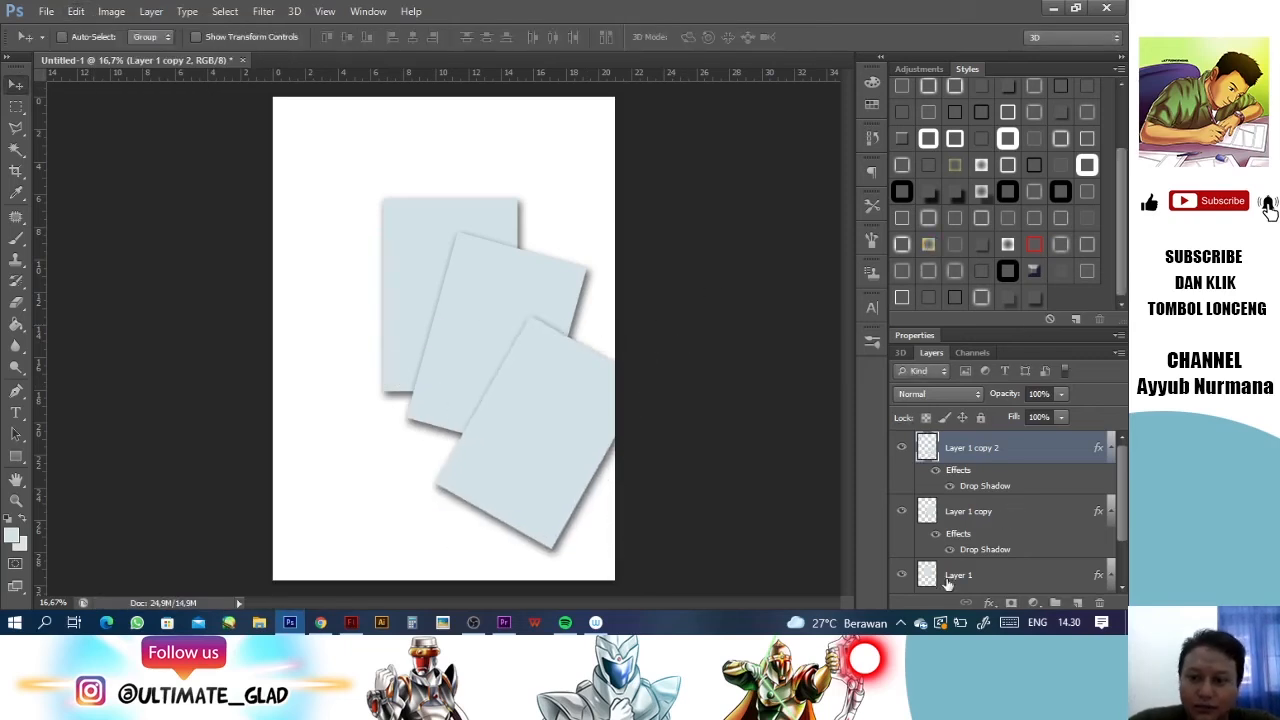
Step: Move all three rectangles together about 4 cm left and 4 cm up
left_click(951, 580, "shift")
left_click_drag(413, 208, 342, 142)
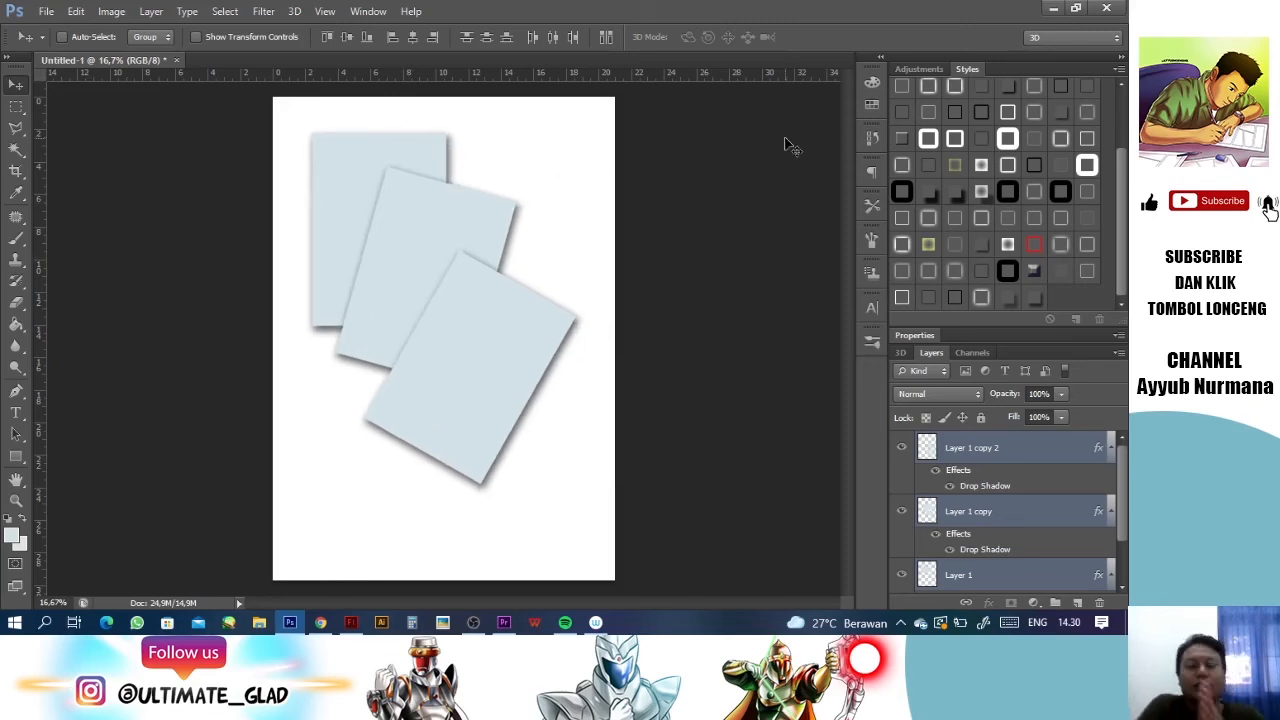
Step: Open the GALERI FANART 3 JPG image from the fanart siap cetak folder inside fanarts UG 4
left_click(45, 13)
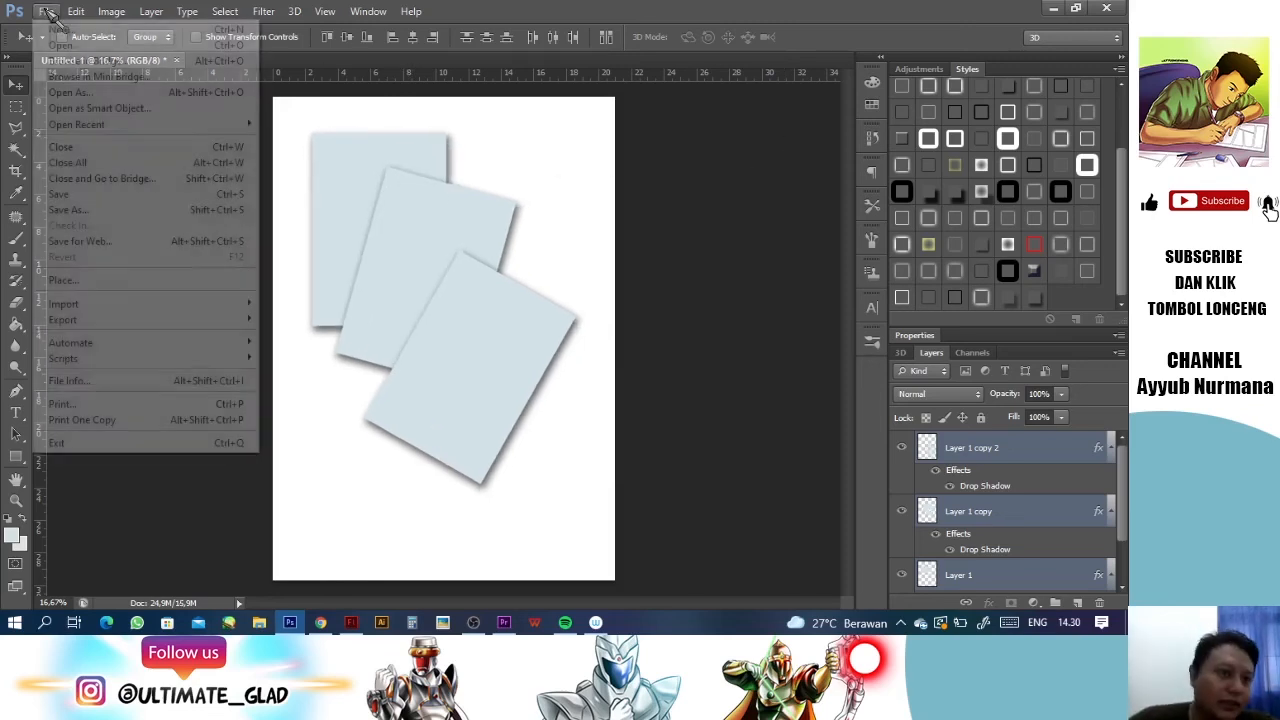
left_click(52, 46)
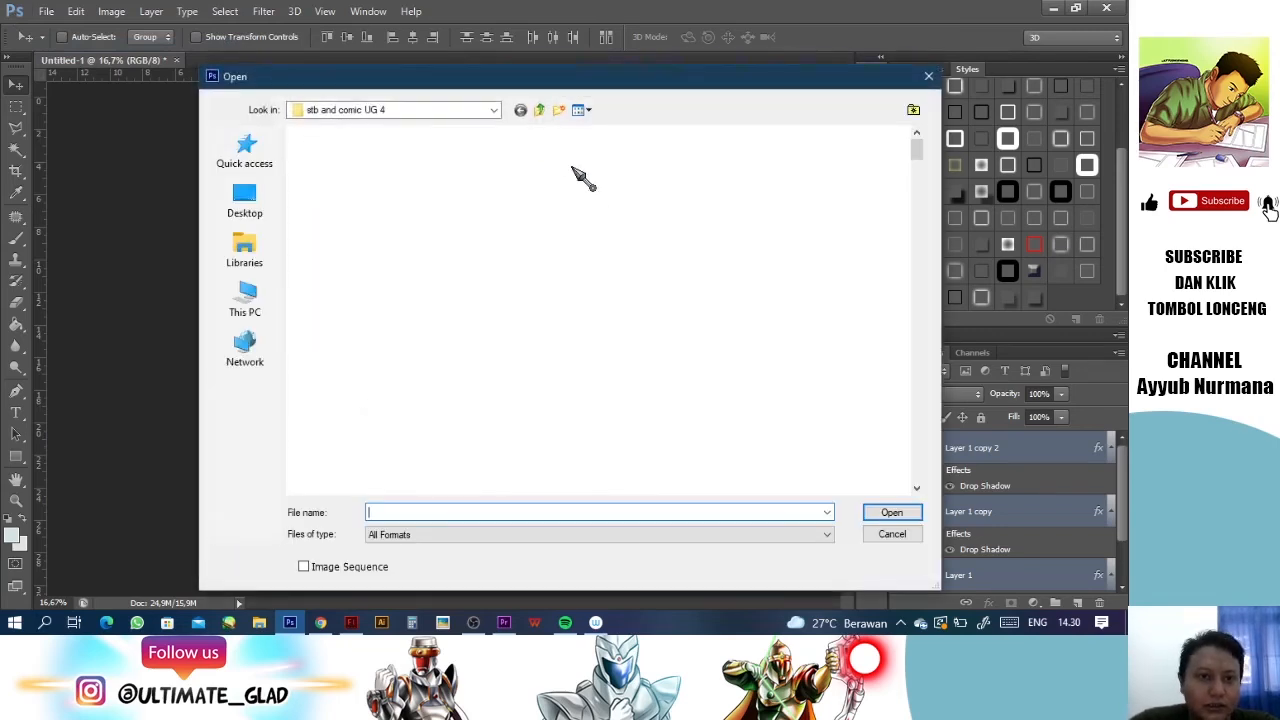
left_click(538, 110)
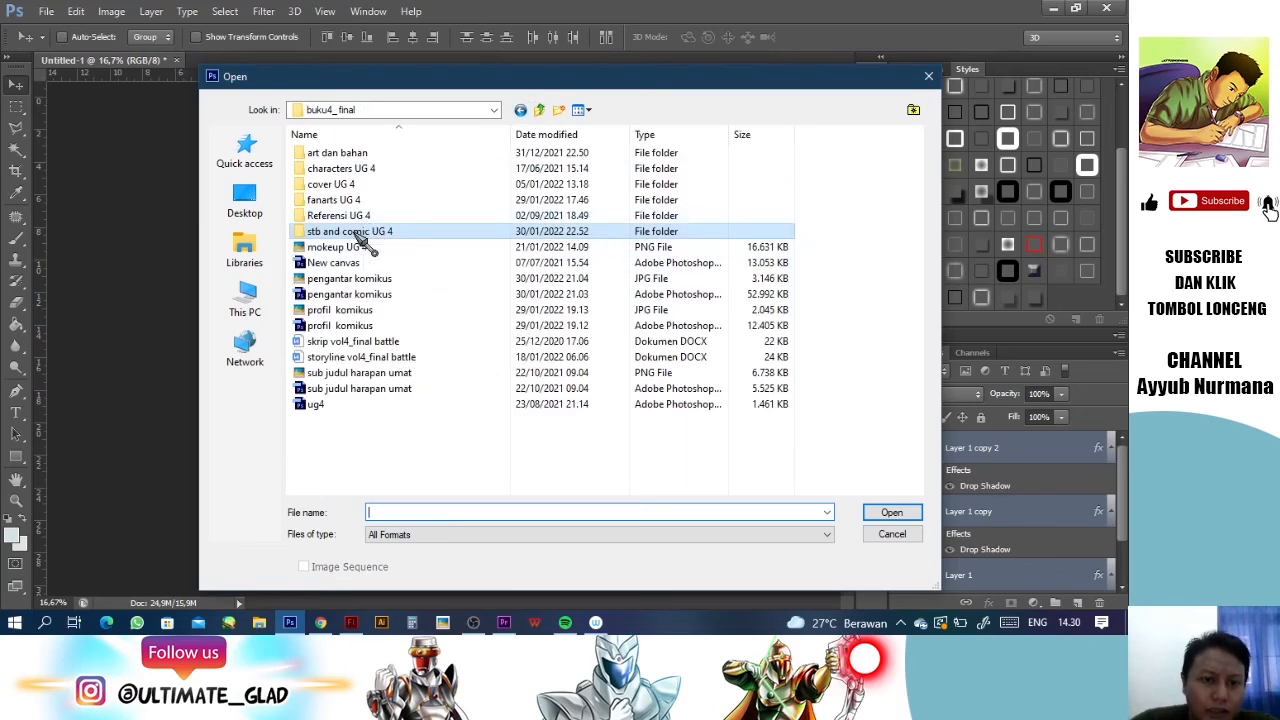
double_click(355, 200)
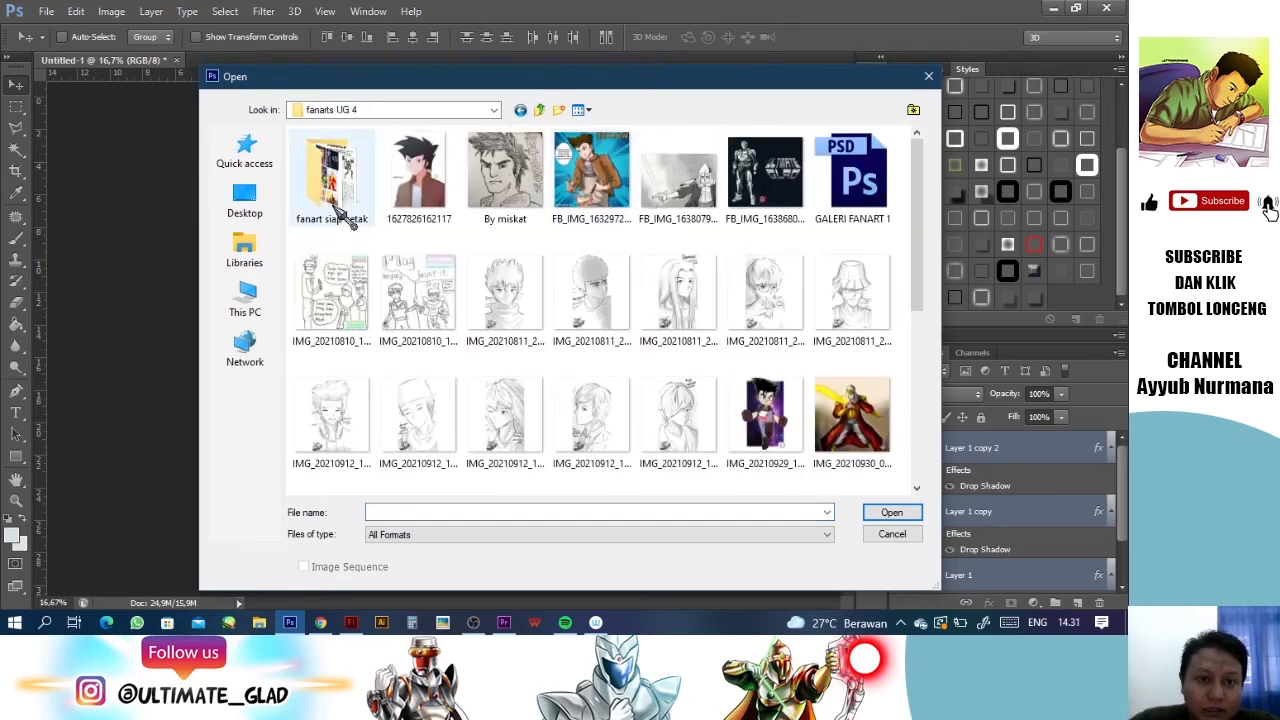
double_click(343, 214)
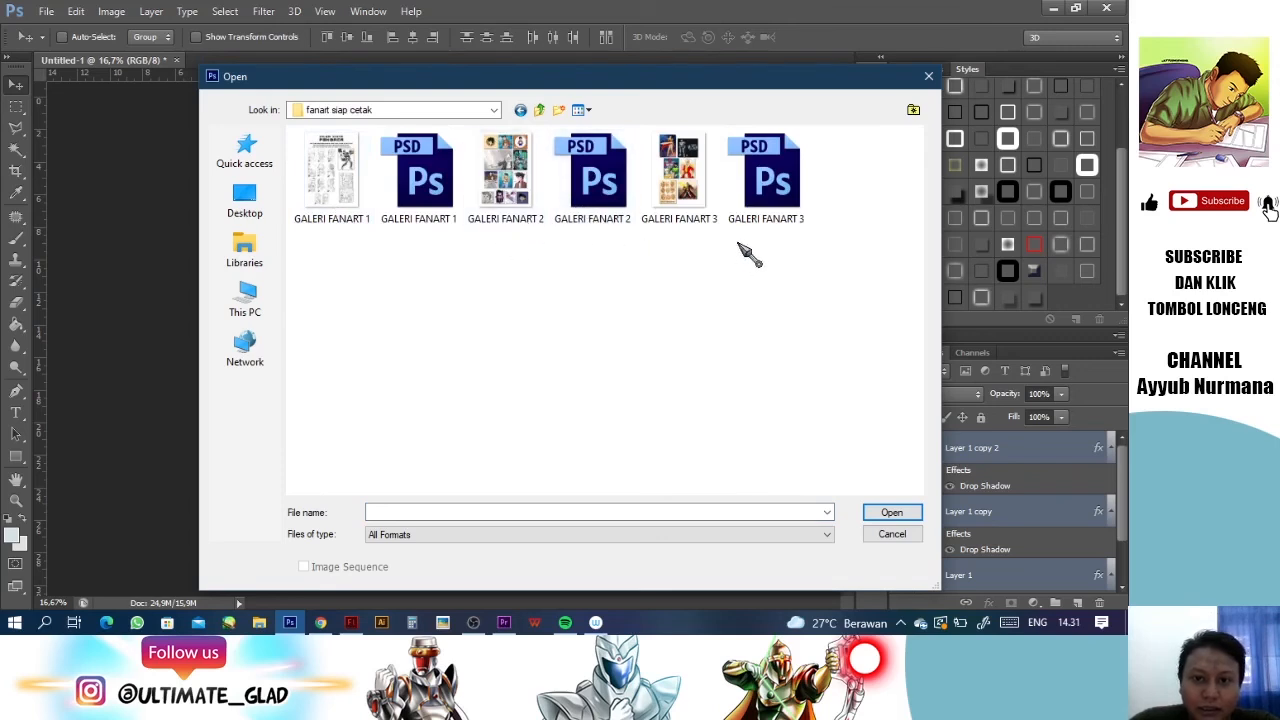
left_click(701, 200)
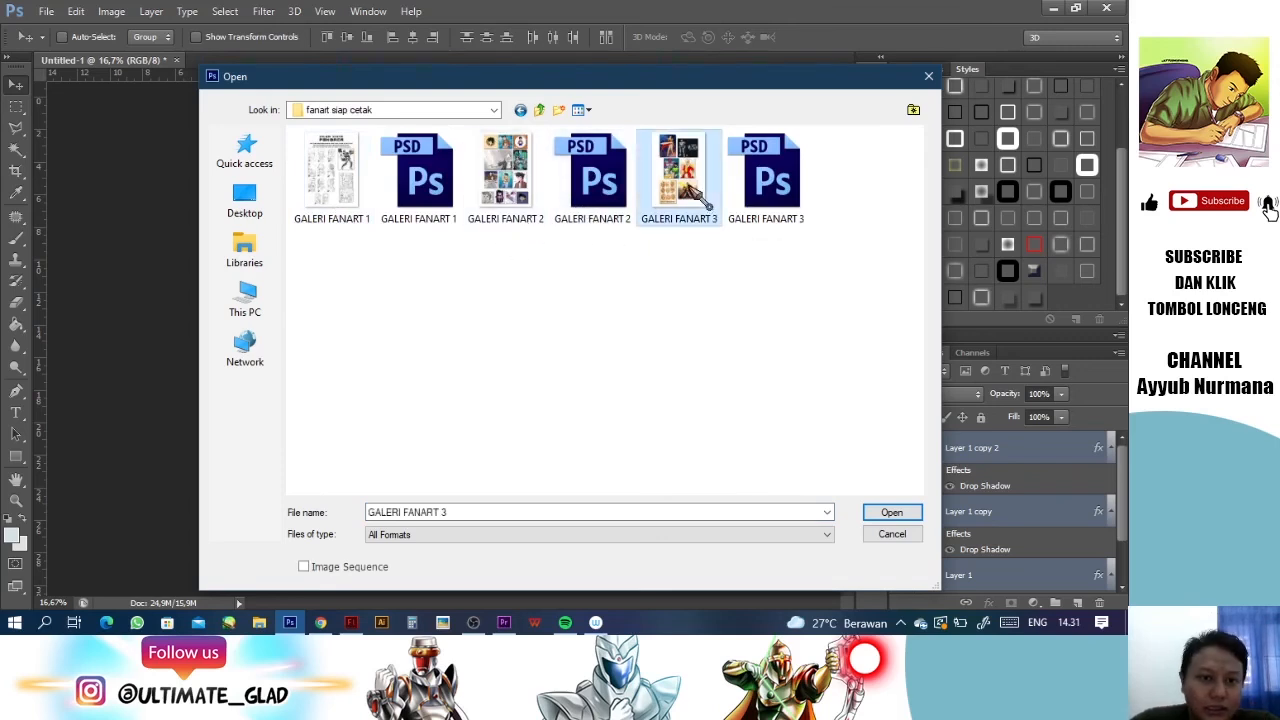
double_click(700, 203)
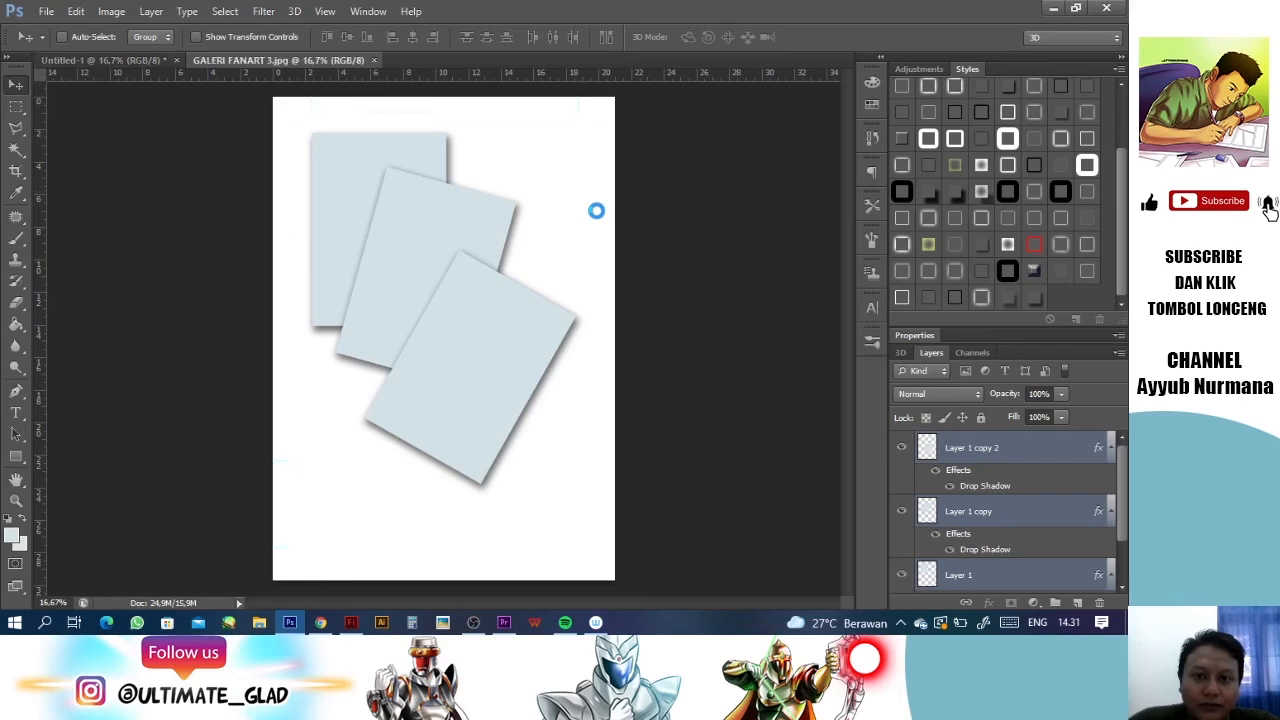
Step: Remove all the guides from the GALERI FANART 3 image
left_click_drag(687, 129, 722, 14)
left_click_drag(630, 249, 680, 12)
left_click_drag(579, 140, 25, 198)
left_click_drag(3, 316, 4, 318)
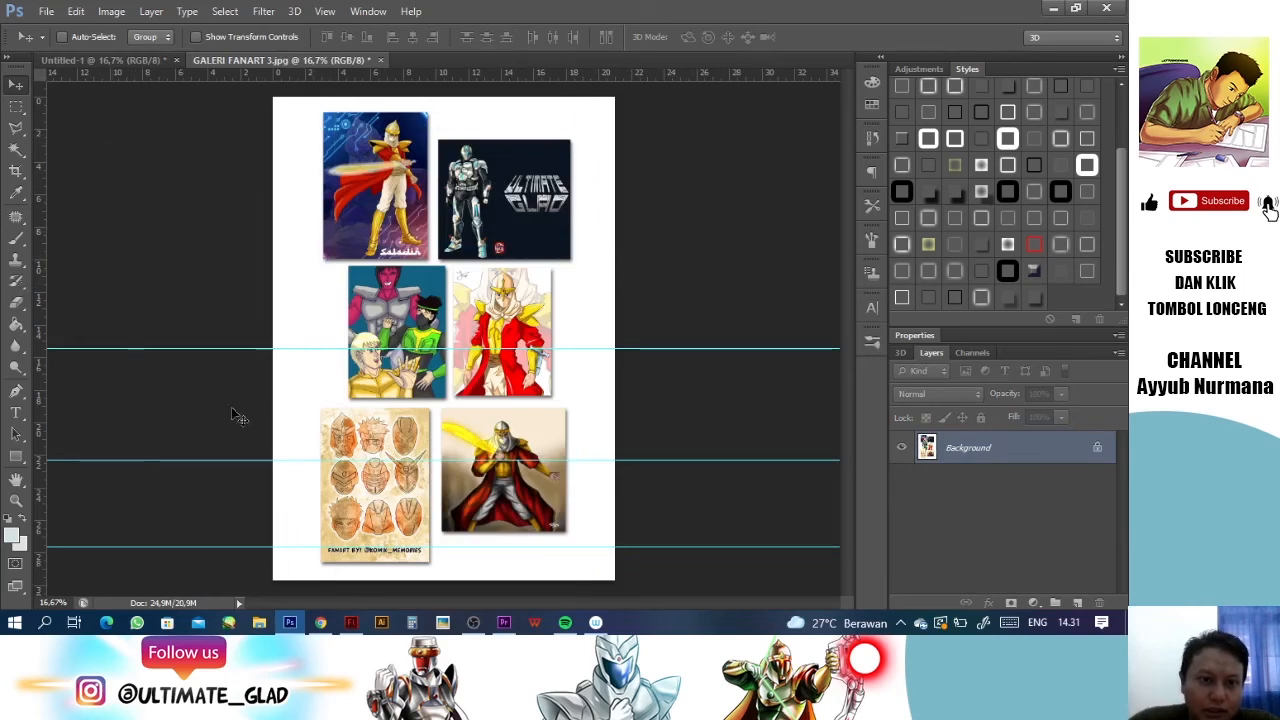
left_click_drag(305, 350, 430, 20)
left_click_drag(224, 462, 430, 20)
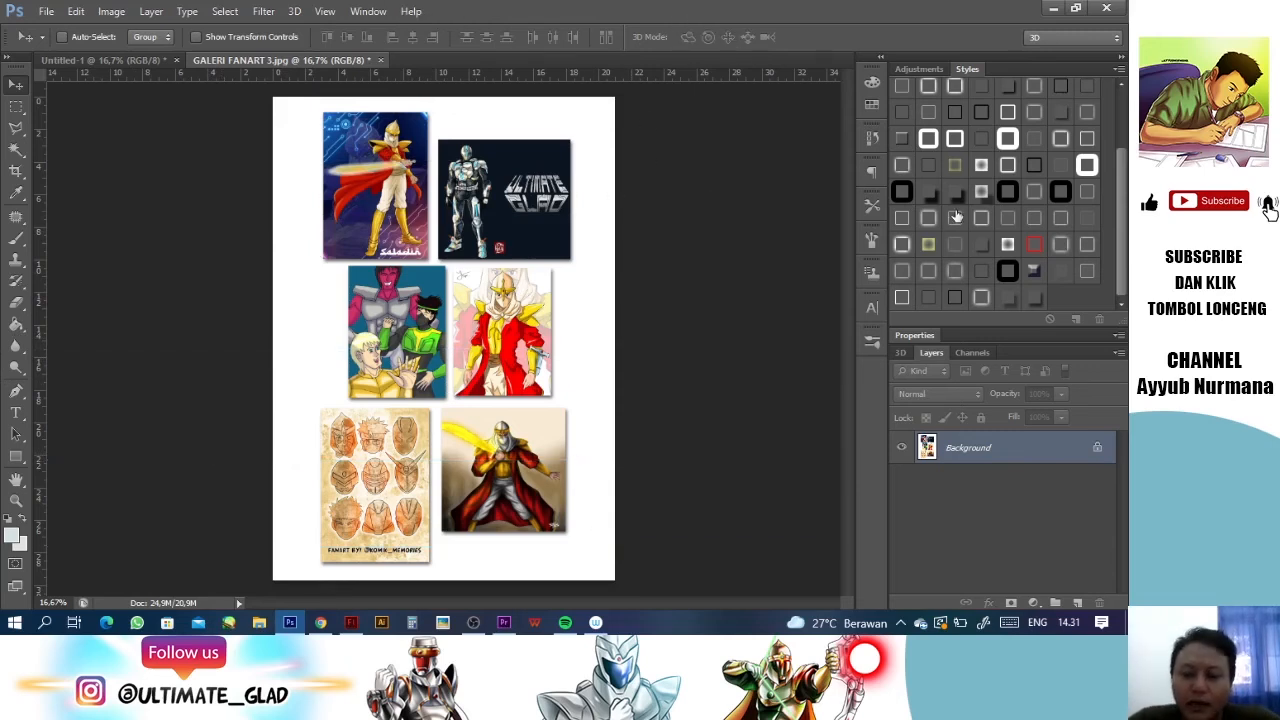
Step: Examine the drop shadows around the pictures in the GALERI FANART 3 image up close
key("ctrl+plus")
scroll(745, 365, "up", 5)
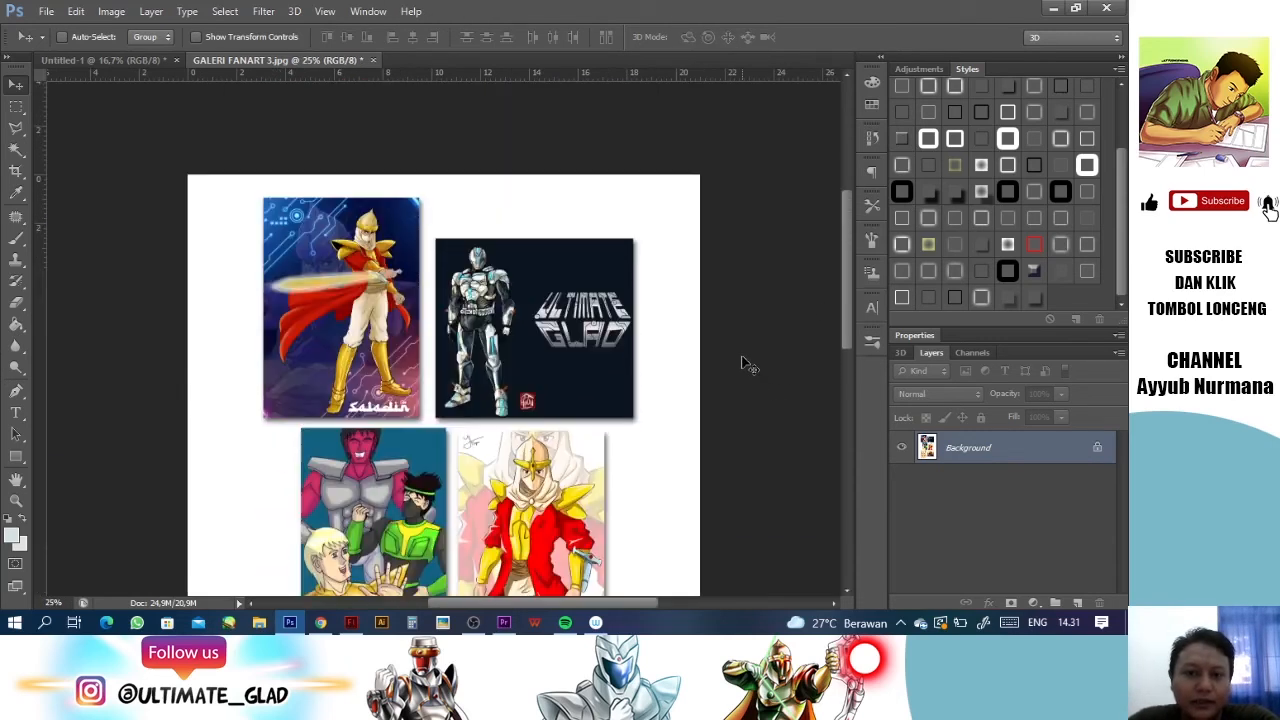
key("ctrl+plus")
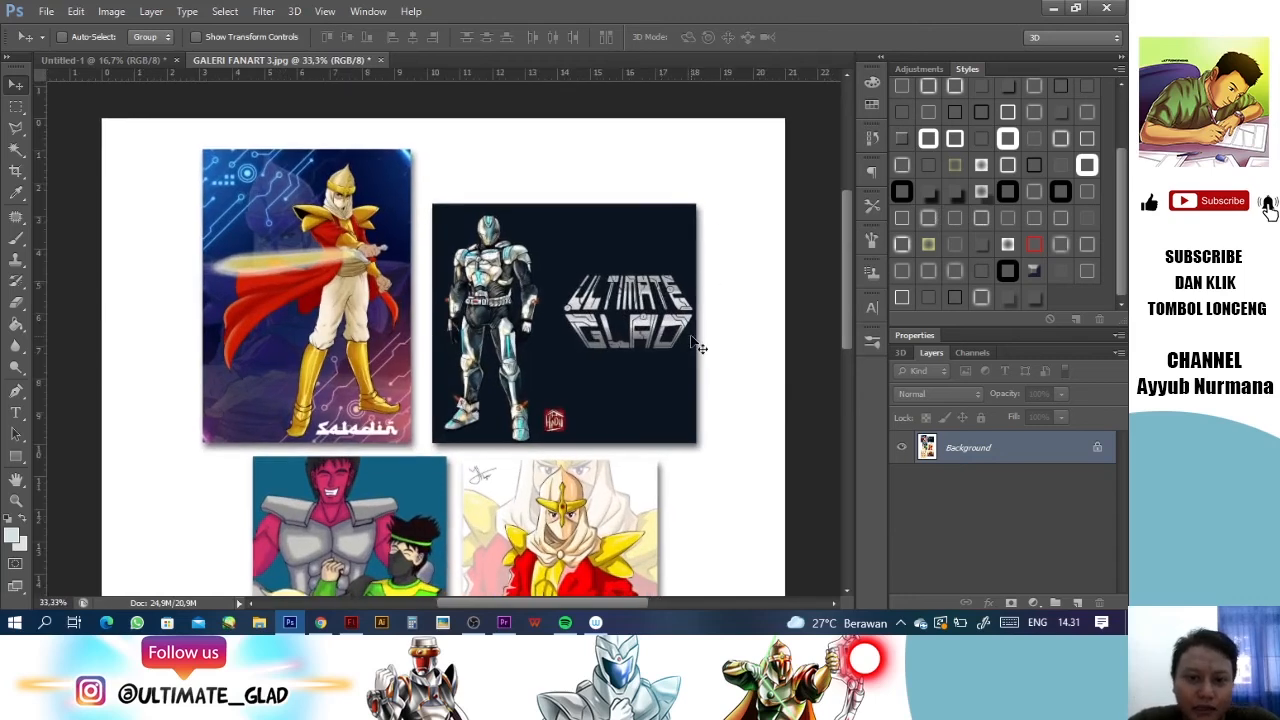
scroll(708, 360, "down", 1)
scroll(716, 422, "down", 4)
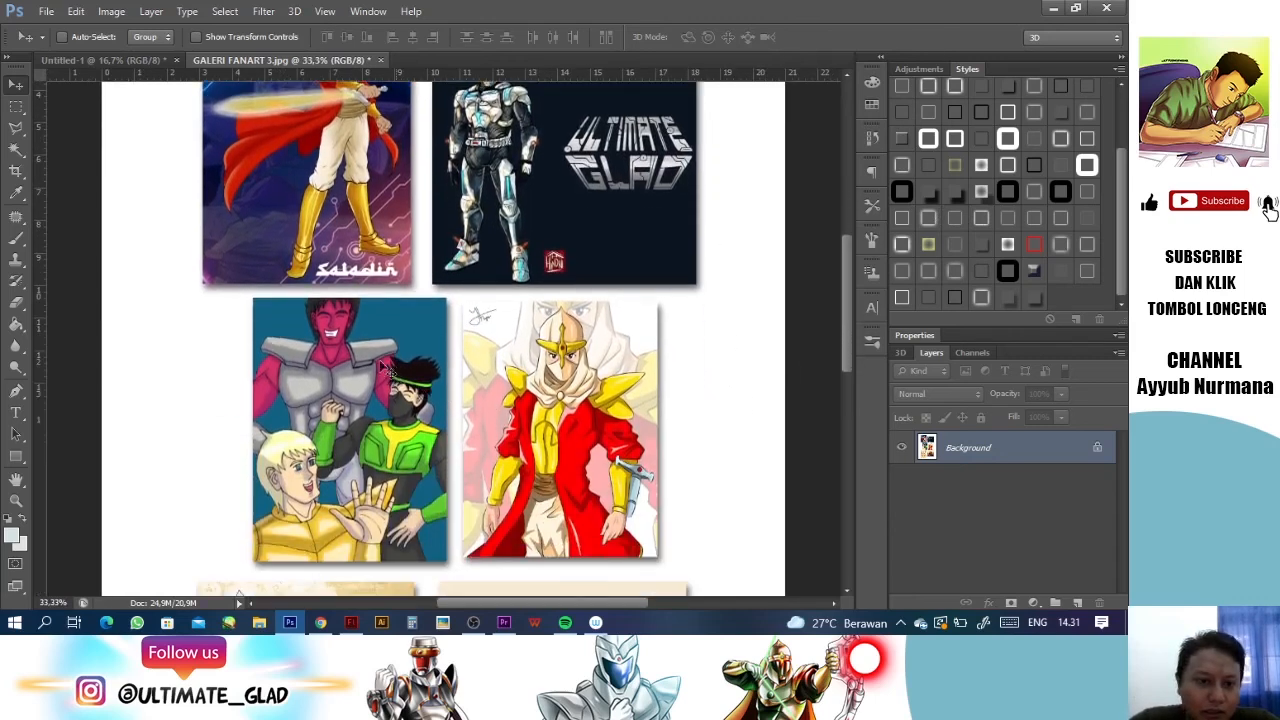
scroll(470, 248, "up", 5)
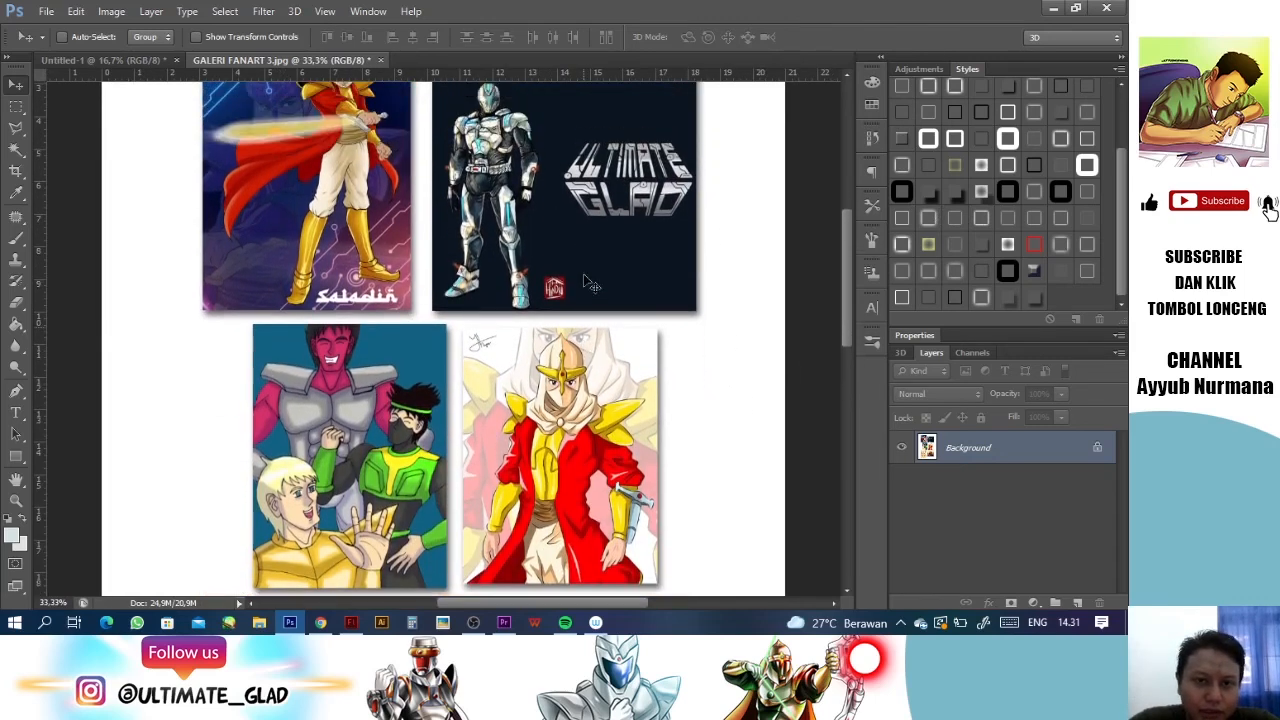
scroll(674, 423, "down", 6)
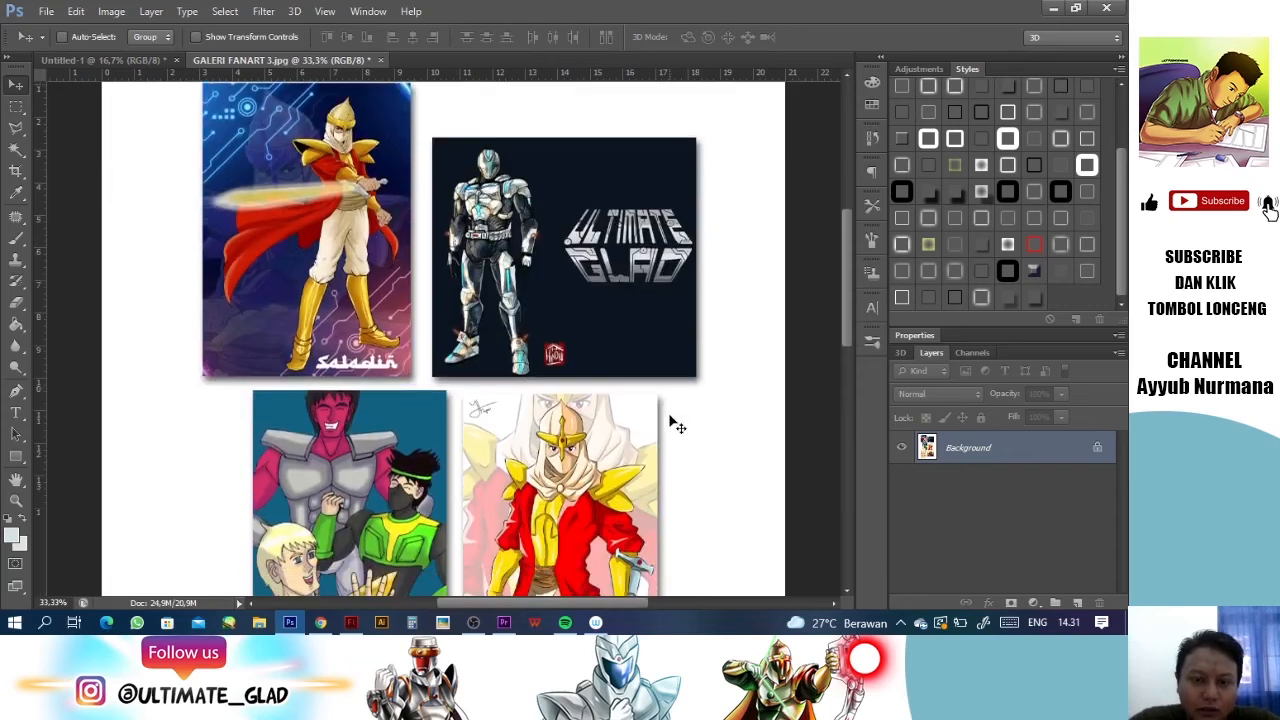
scroll(677, 427, "down", 2)
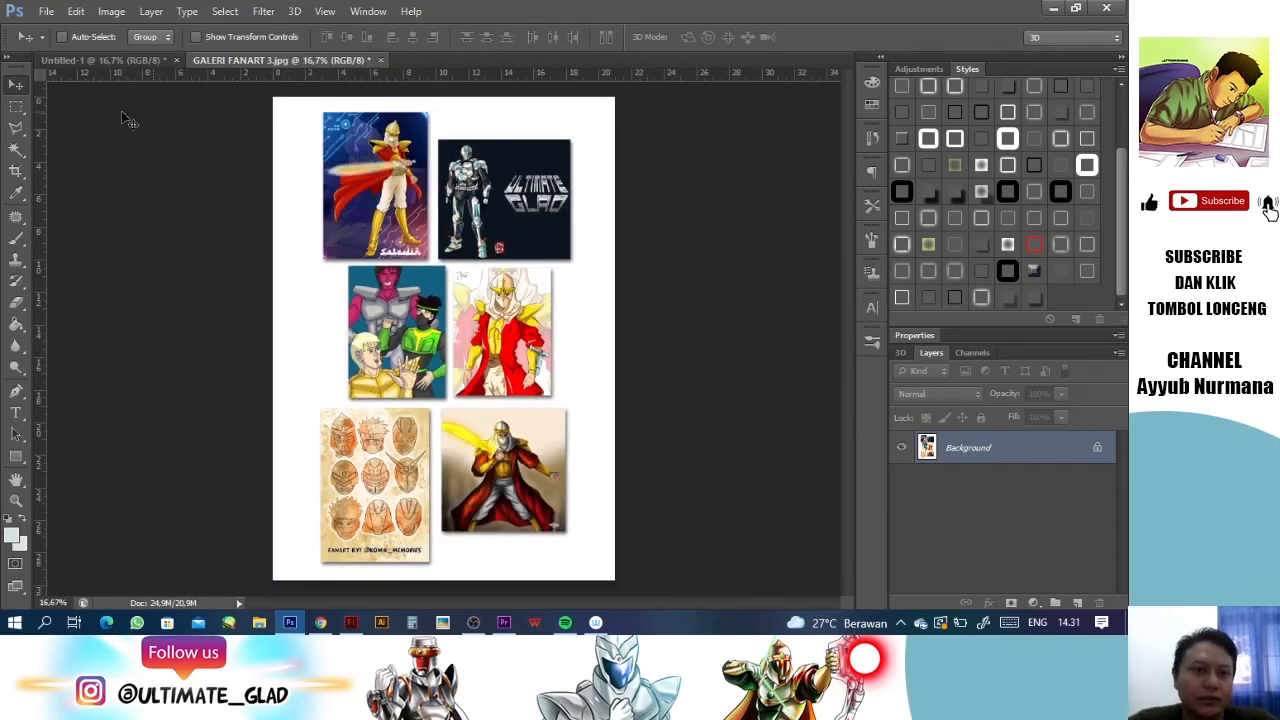
Step: Return to the Untitled-1 document with the three shadowed rectangles
left_click(140, 62)
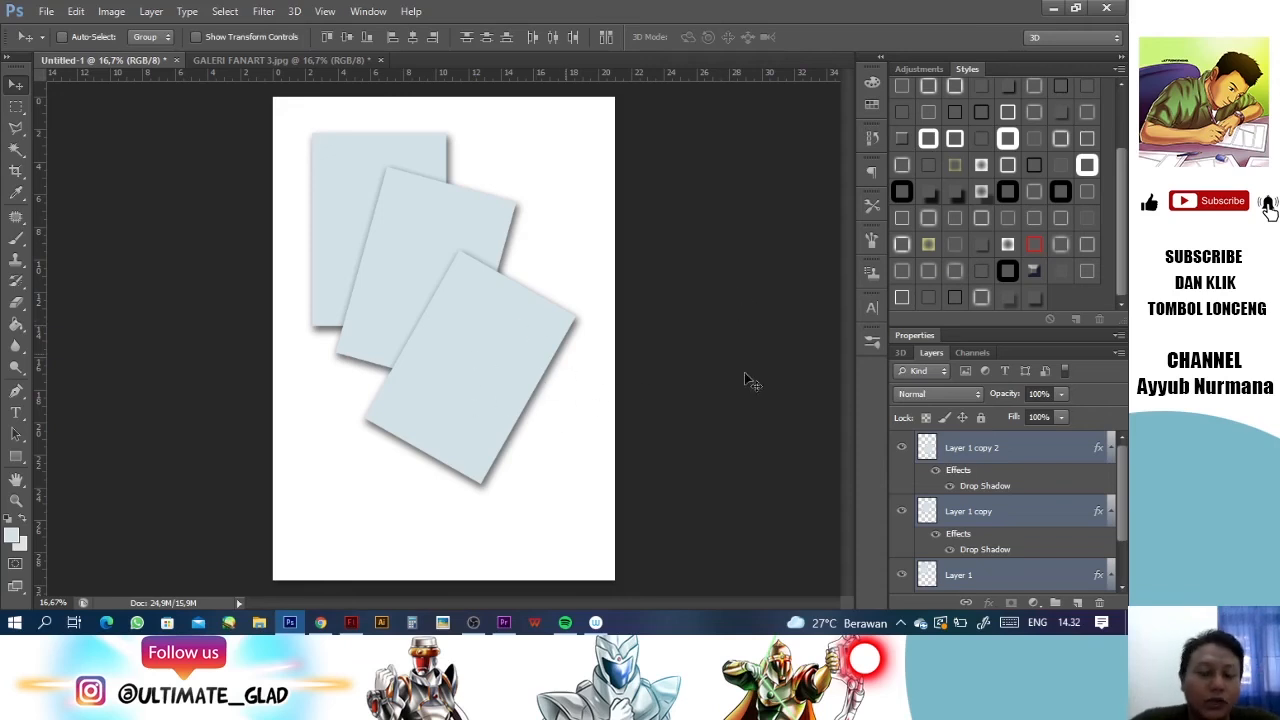
right_click(495, 411)
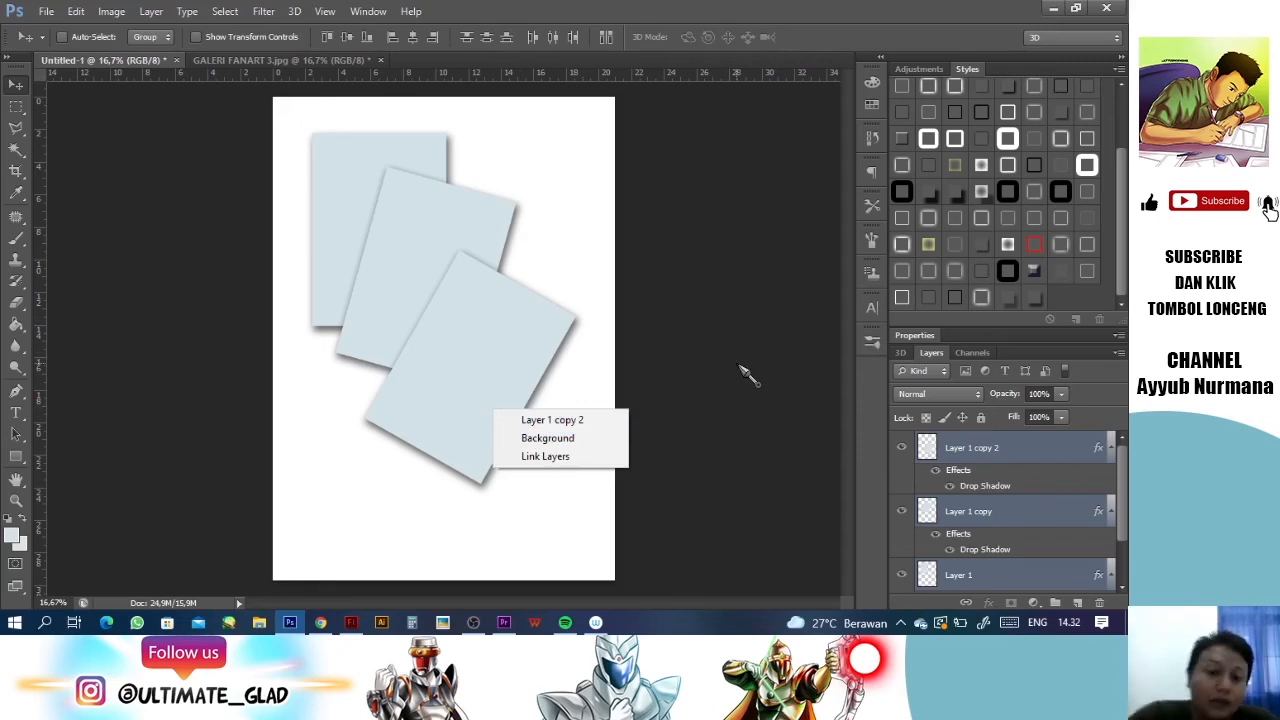
left_click(577, 317)
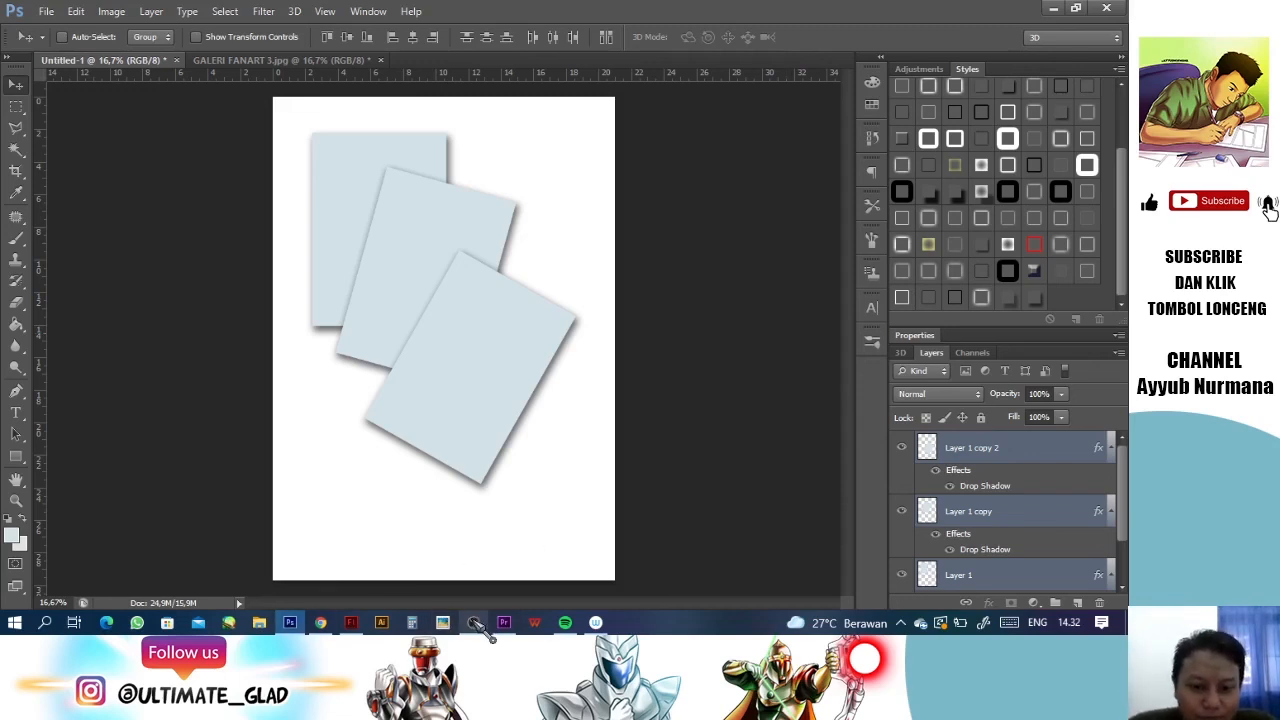
Step: Switch to OBS
left_click(475, 624)
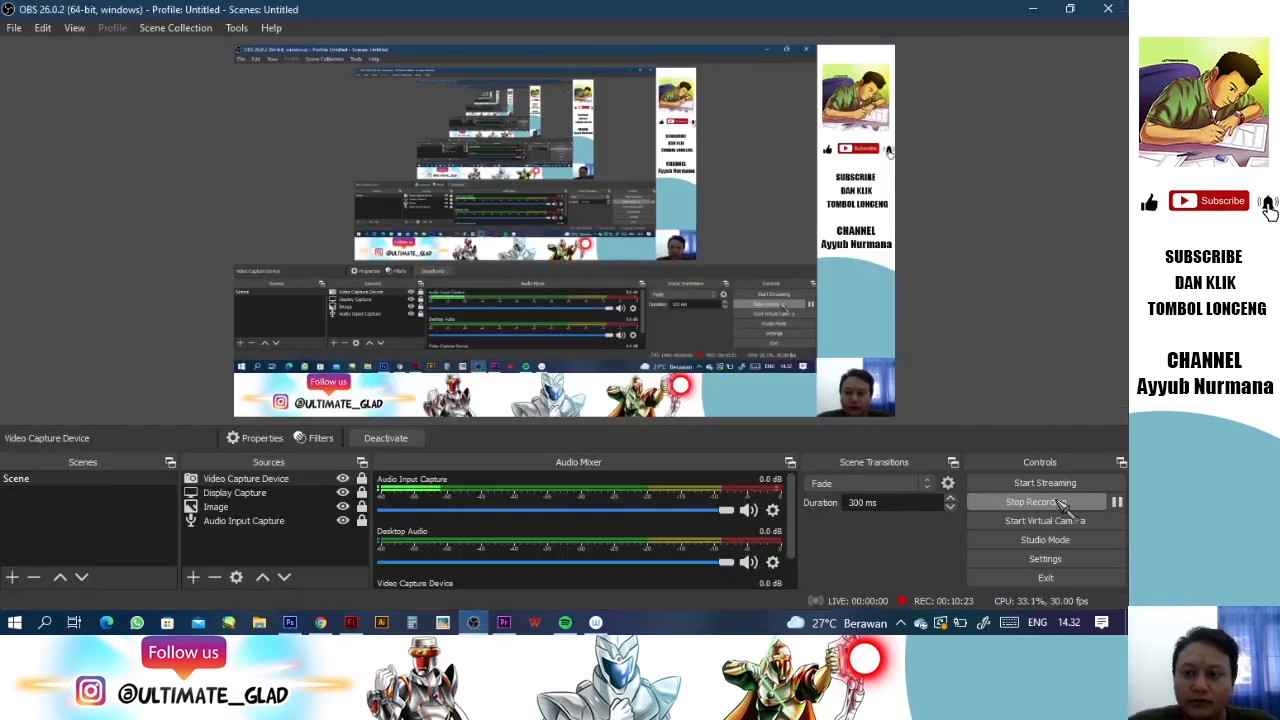